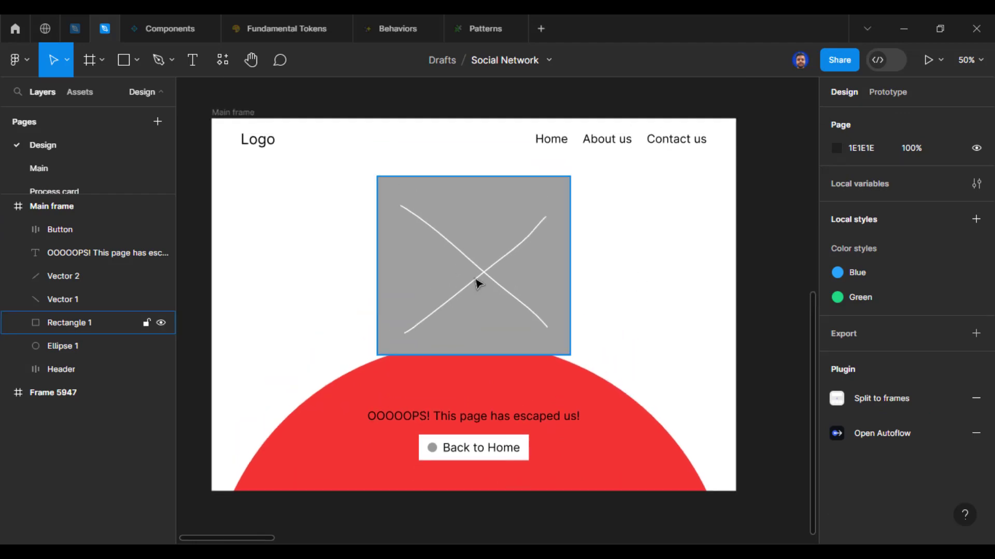
# Set the "OOOOOPS! This page has escaped us!" text to the Lexend font and nudge it to X 427
pyautogui.click(494, 422)
pyautogui.scroll(-3, 494, 424)
pyautogui.scroll(3, 439, 220)
pyautogui.scroll(-3, 446, 233)
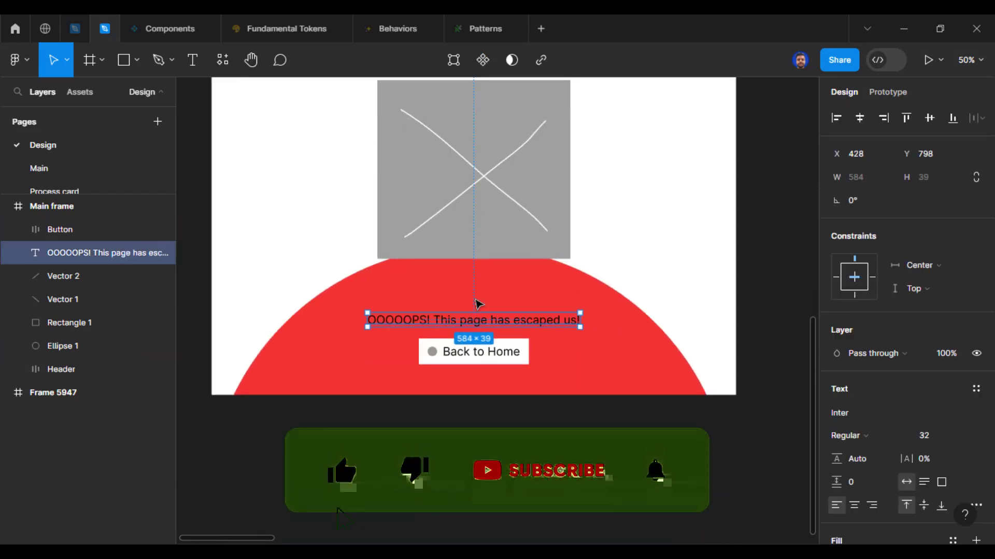
pyautogui.scroll(4, 476, 302)
pyautogui.click(931, 414)
pyautogui.write('Lexe')
pyautogui.press('Return')
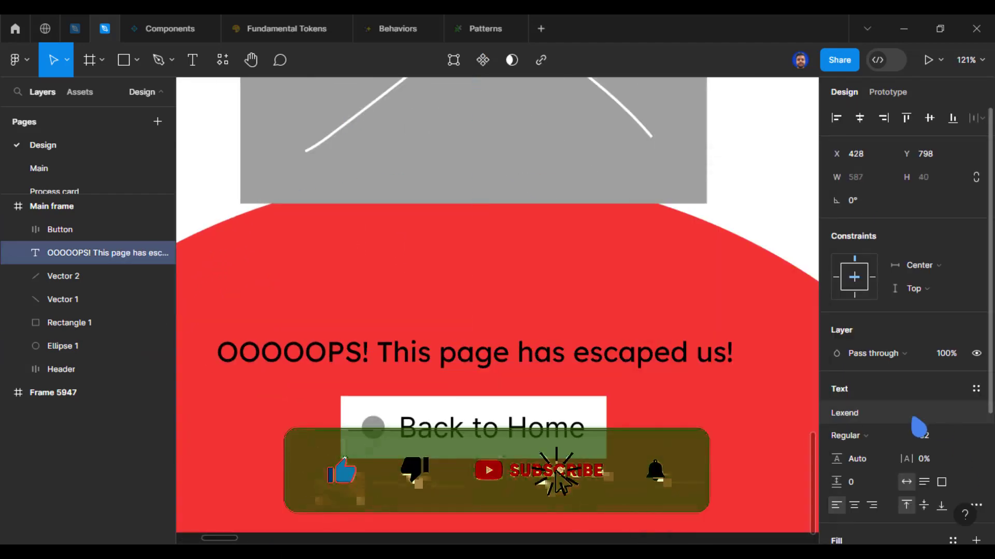
pyautogui.press('alt')
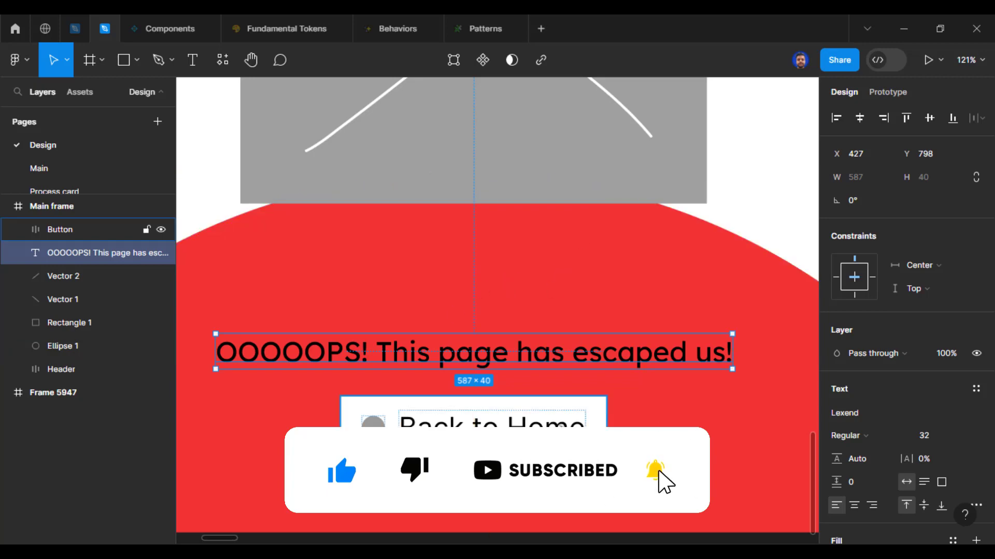
# Set the "Back to Home" button label to the Lexend font
pyautogui.doubleClick(492, 435)
pyautogui.click(889, 341)
pyautogui.write('Lexe')
pyautogui.press('Return')
pyautogui.click(635, 452)
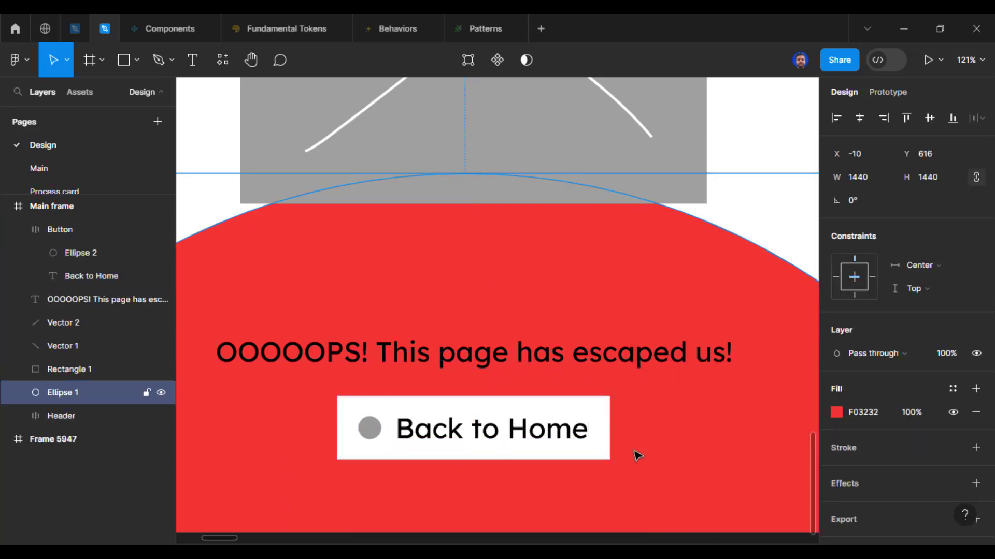
# Reduce the font size of the "Back to Home" button label
pyautogui.hotkey('ctrl', '-')
pyautogui.hotkey('ctrl', '-')
pyautogui.click(512, 450)
pyautogui.doubleClick(496, 365)
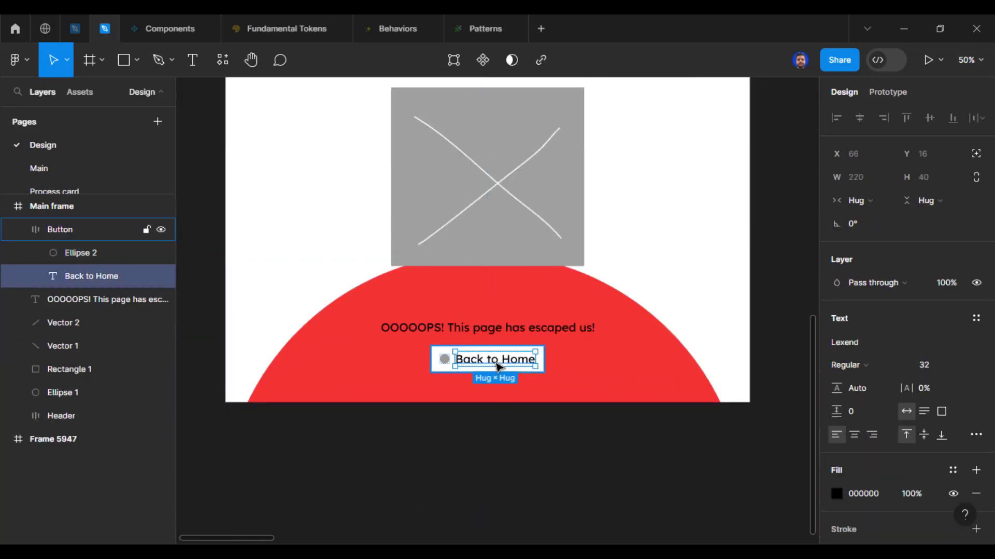
pyautogui.click(616, 465)
# Set the Home, About us and Contact us menu texts in the header to Lexend at size 24
pyautogui.scroll(3, 616, 465)
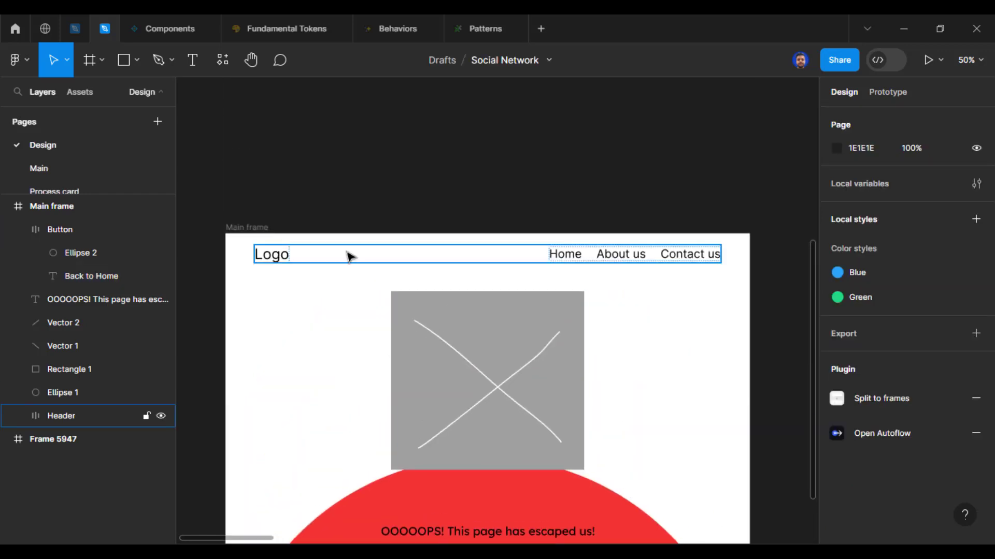
pyautogui.keyDown('ctrl'); pyautogui.click(568, 258); pyautogui.keyUp('ctrl')
pyautogui.hotkey('ctrl', 'a')
pyautogui.click(850, 380)
pyautogui.write('lex')
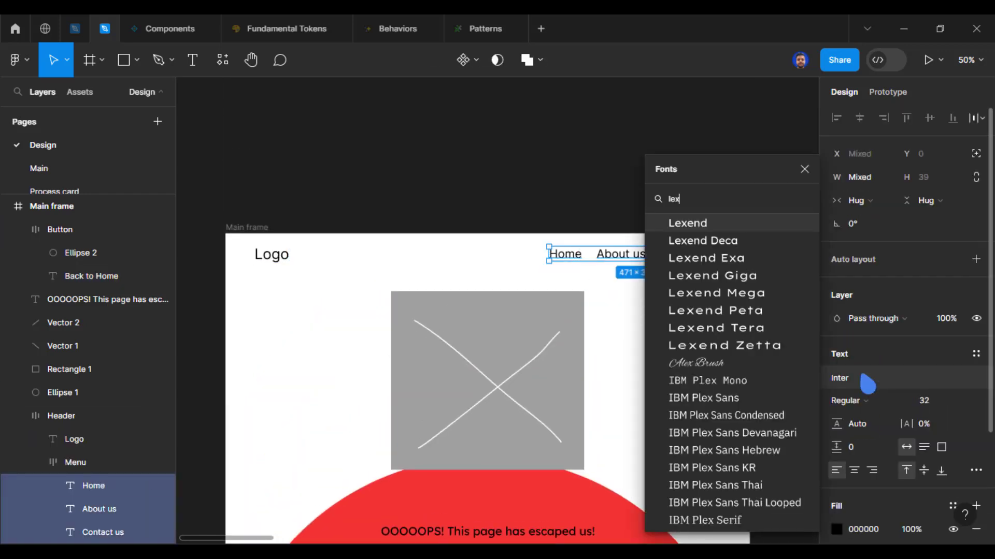
pyautogui.press('Return')
pyautogui.click(935, 404)
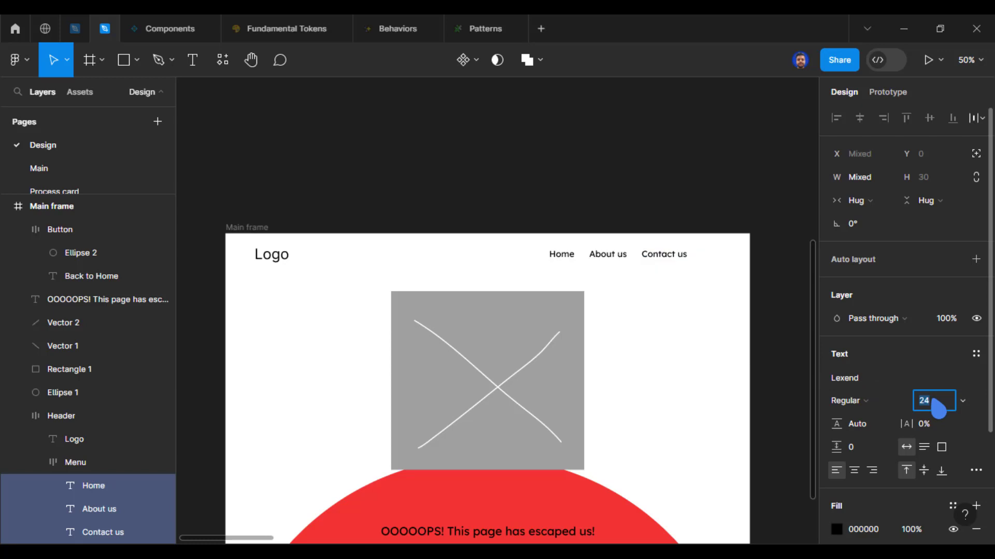
pyautogui.click(780, 311)
# Change the header's auto layout gap so the logo and menu spread to opposite ends of the header
pyautogui.click(538, 256)
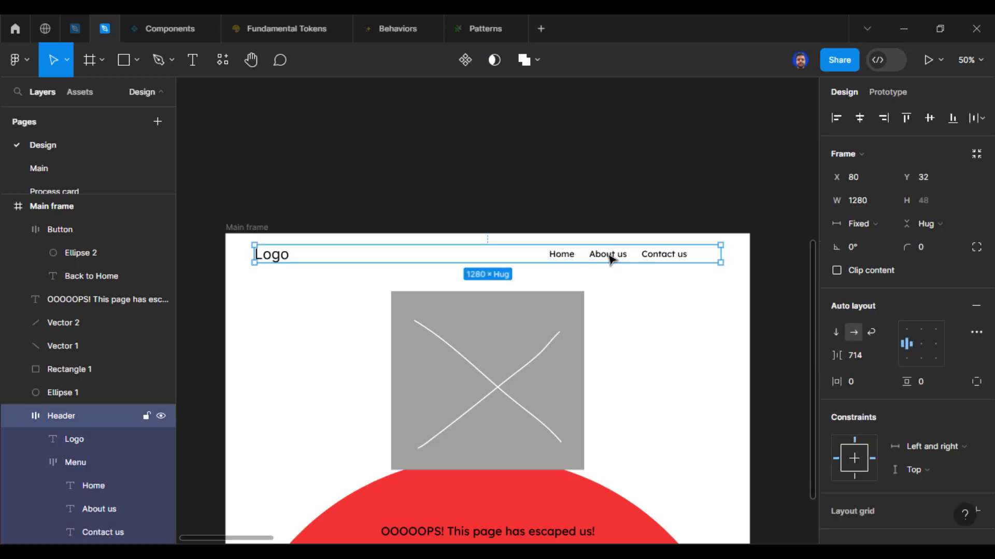
pyautogui.click(976, 336)
pyautogui.click(881, 356)
pyautogui.click(867, 377)
pyautogui.click(781, 304)
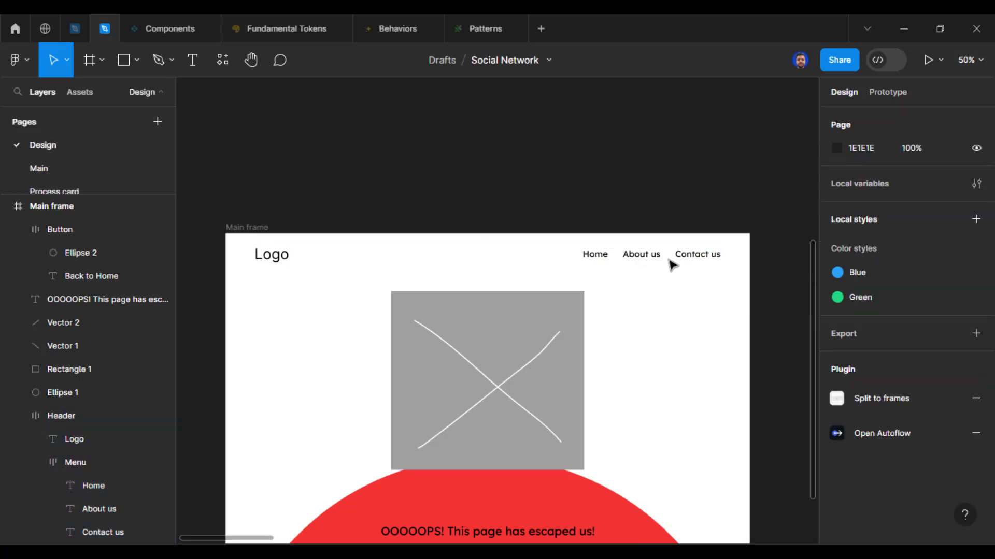
# Check the alignment and spacing of the menu group inside the header
pyautogui.click(668, 259)
pyautogui.click(803, 357)
pyautogui.click(686, 259)
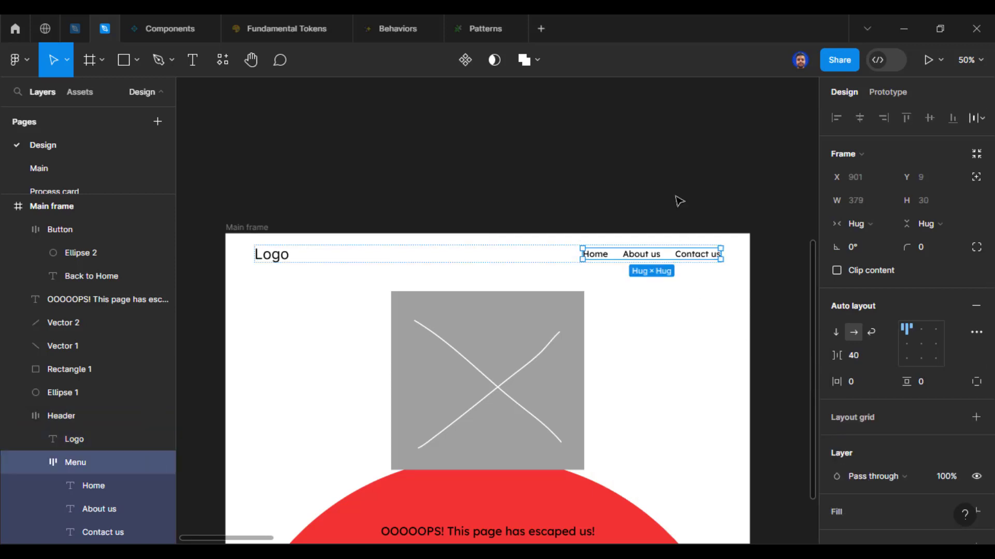
pyautogui.click(677, 199)
pyautogui.click(688, 257)
pyautogui.press('alt')
pyautogui.click(339, 211)
# Insert the bold italic logoipsum wordmark logo from the Logoipsum plugin onto the canvas
pyautogui.moveTo(340, 211); pyautogui.dragTo(337, 136)
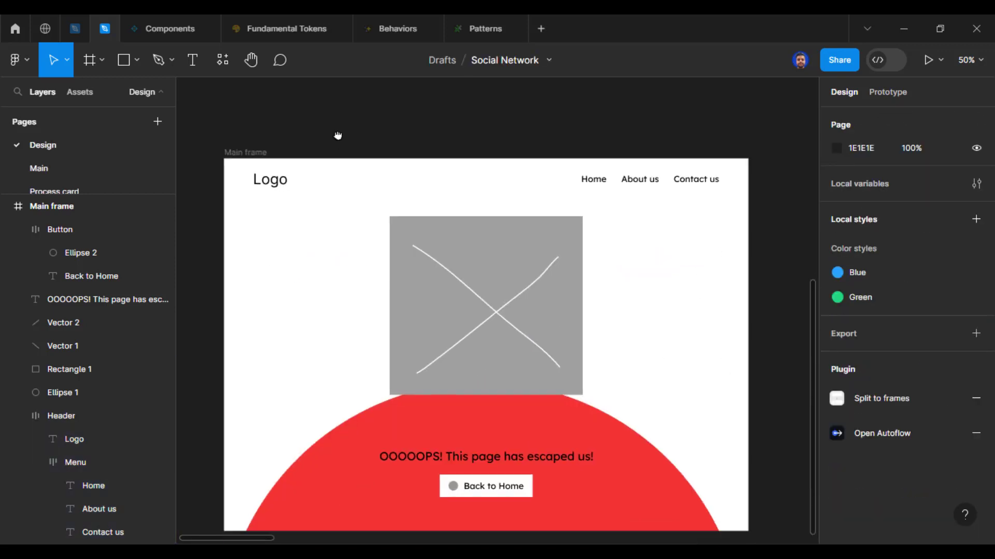
pyautogui.click(222, 61)
pyautogui.click(293, 92)
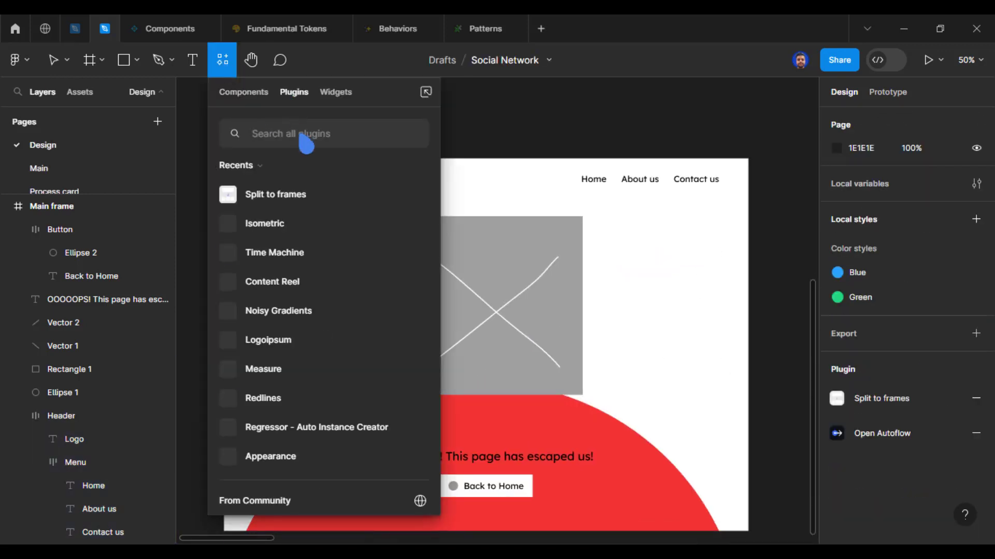
pyautogui.click(416, 340)
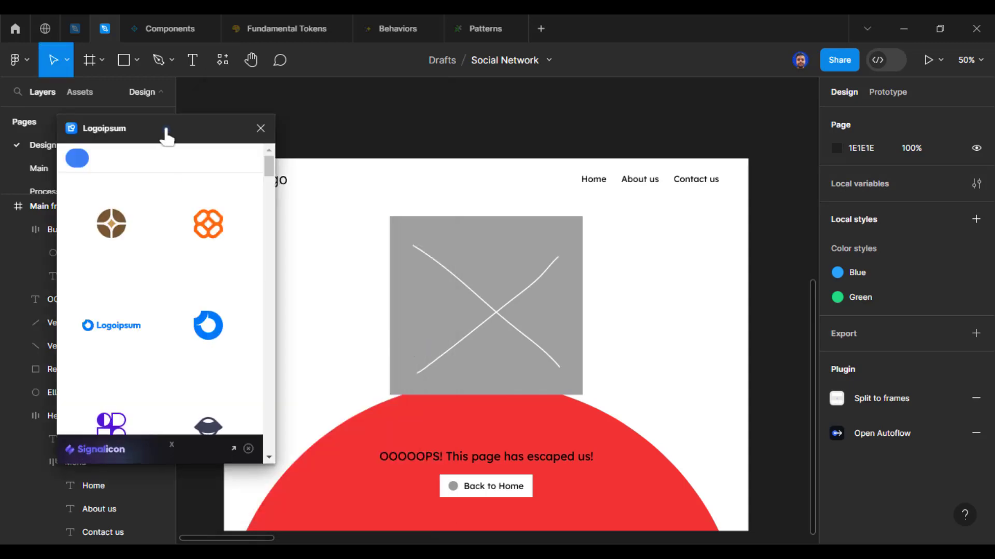
pyautogui.moveTo(164, 127); pyautogui.dragTo(131, 123)
pyautogui.moveTo(227, 166); pyautogui.dragTo(229, 196)
pyautogui.click(165, 265)
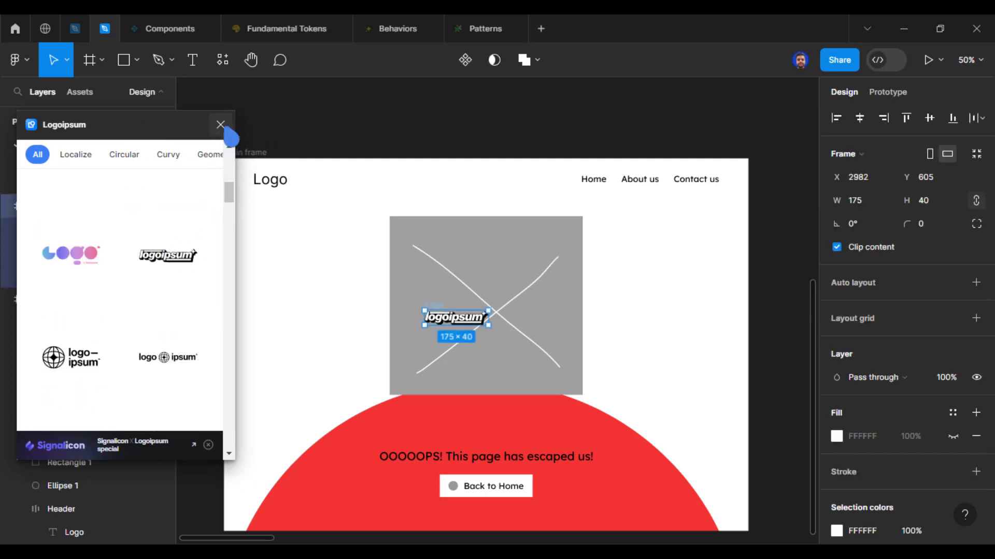
pyautogui.click(220, 125)
# Move the inserted logo below the header, beside the image placeholder, and change its black color to F03232
pyautogui.moveTo(456, 319); pyautogui.dragTo(309, 233)
pyautogui.click(848, 420)
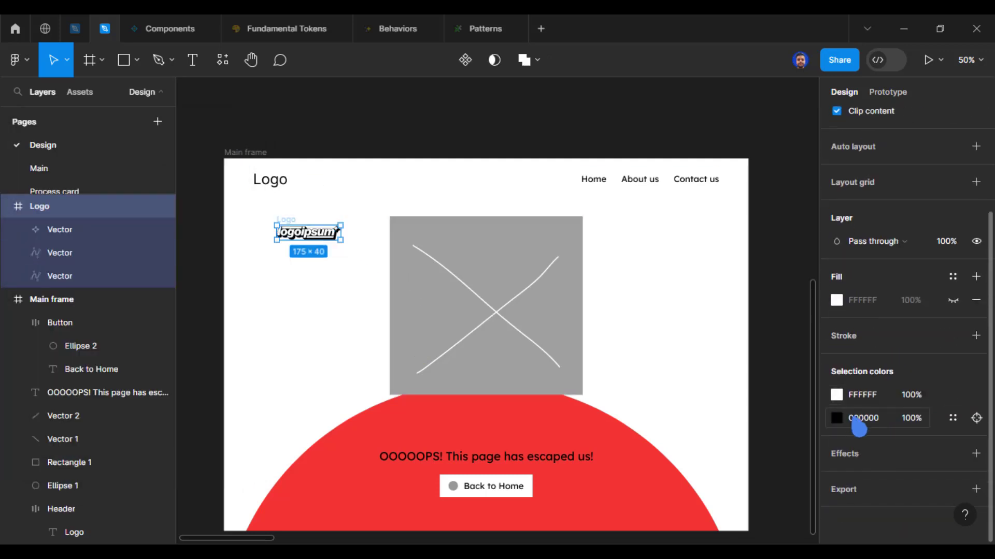
pyautogui.click(662, 362)
pyautogui.click(568, 409)
pyautogui.press('Escape')
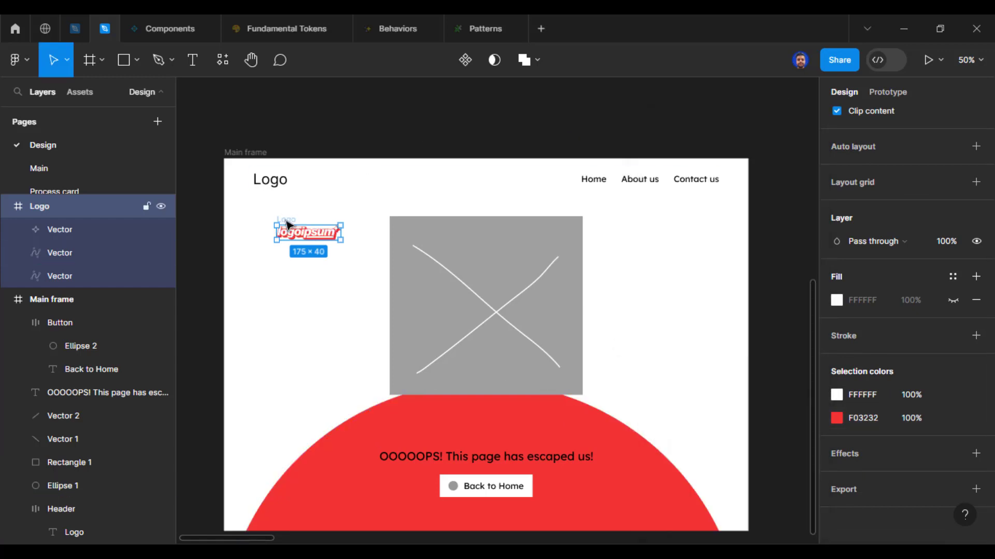
# Place the red logo in the header and delete the placeholder "Logo" text
pyautogui.moveTo(287, 226); pyautogui.dragTo(322, 179)
pyautogui.click(271, 181)
pyautogui.press('Delete')
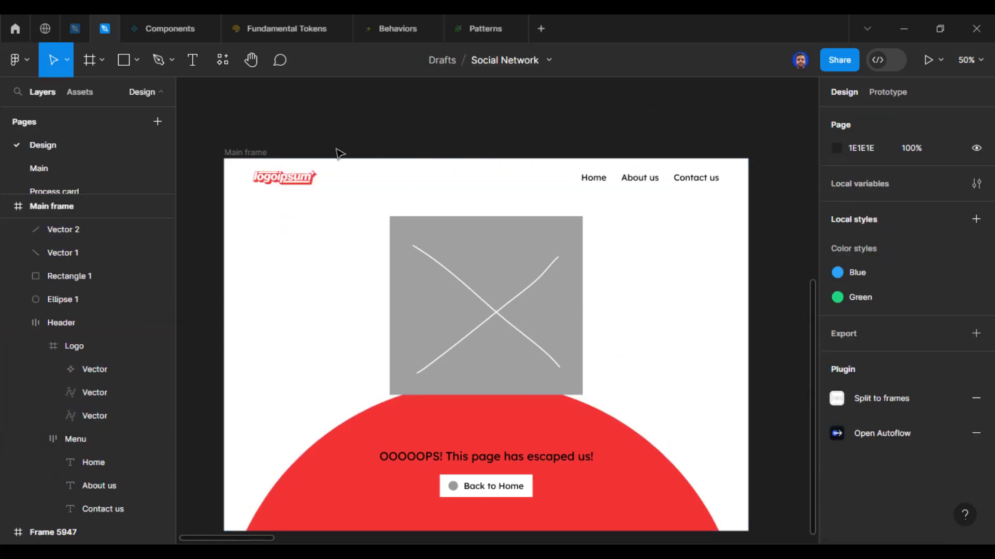
# Check the new logo's alignment and spacing within the header
pyautogui.doubleClick(298, 178)
pyautogui.click(305, 215)
pyautogui.click(311, 179)
pyautogui.press('alt')
pyautogui.click(371, 126)
# Switch to the Vuesax Icons file and search its Linear page for "home"
pyautogui.scroll(-5, 506, 209)
pyautogui.keyDown('ctrl'); pyautogui.scroll(5, 438, 410); pyautogui.keyUp('ctrl')
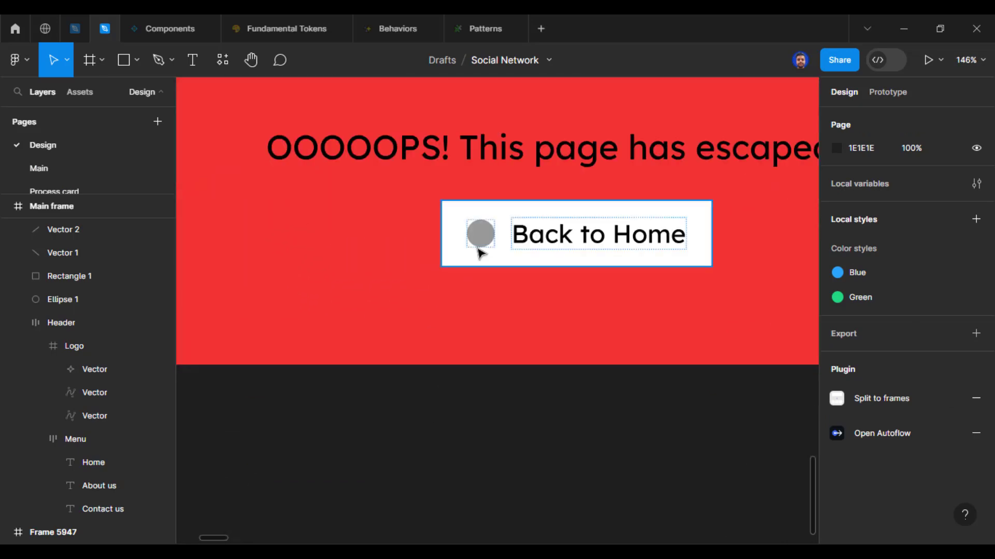
pyautogui.click(83, 35)
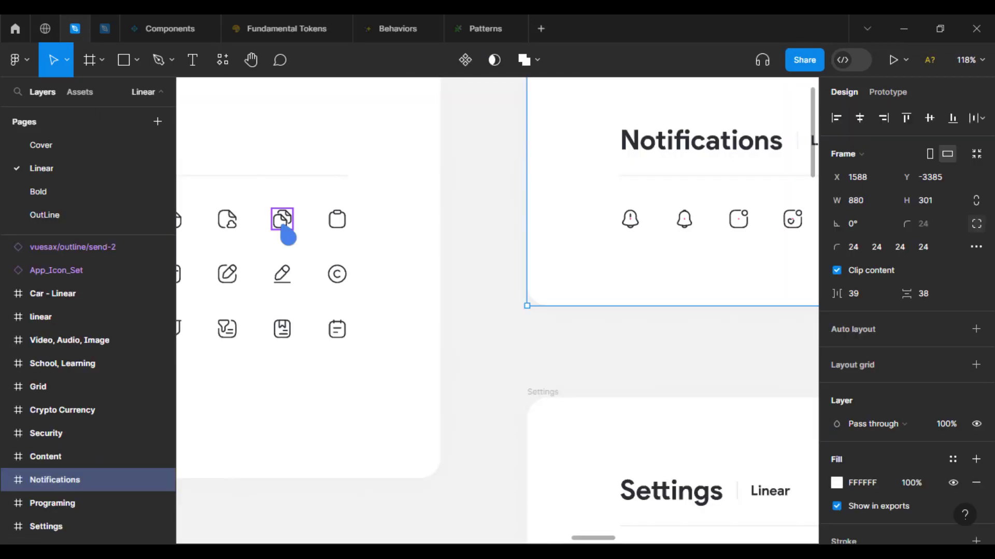
pyautogui.hotkey('ctrl', '-')
pyautogui.hotkey('ctrl', '-')
pyautogui.click(530, 188)
pyautogui.scroll(-2, 506, 189)
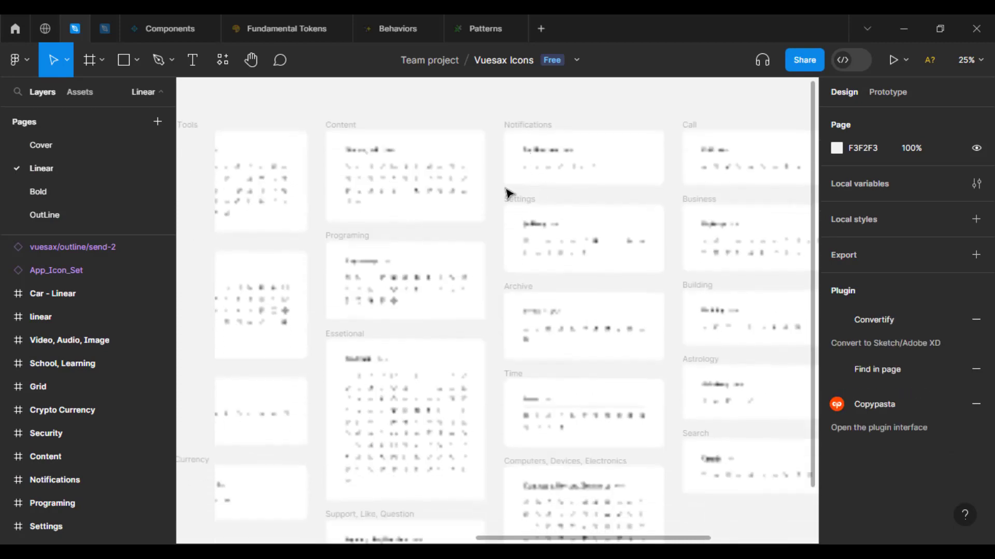
pyautogui.hotkey('ctrl', 'f')
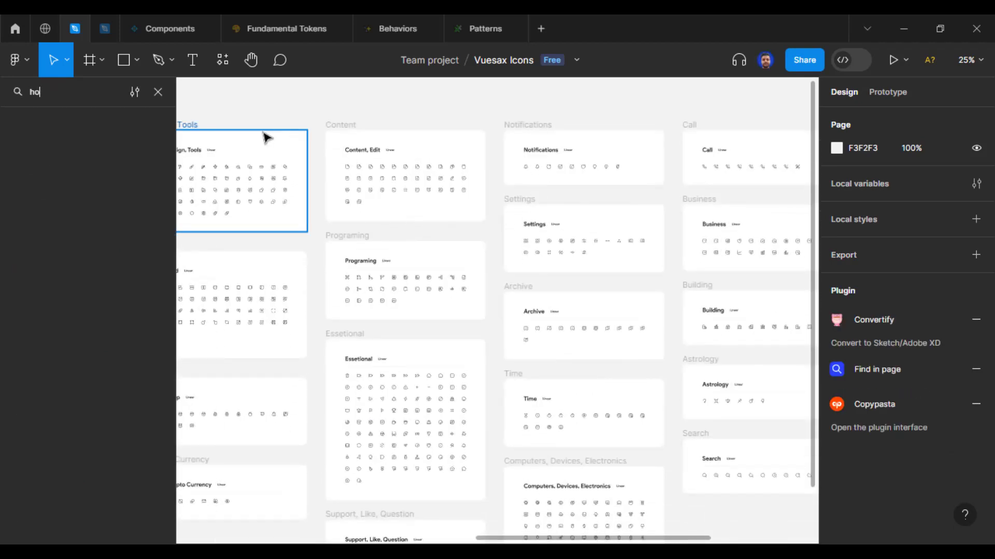
pyautogui.press('Return')
pyautogui.scroll(-1, 518, 316)
pyautogui.click(498, 330)
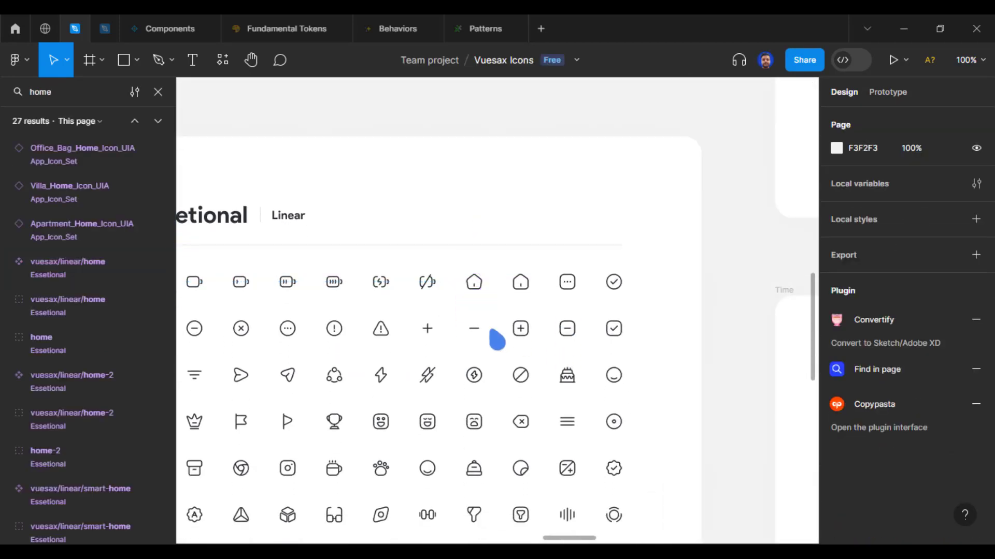
# Copy the linear home-2 icon and replace the gray circle in the "Back to Home" button with it
pyautogui.scroll(2, 488, 328)
pyautogui.click(538, 262)
pyautogui.click(105, 29)
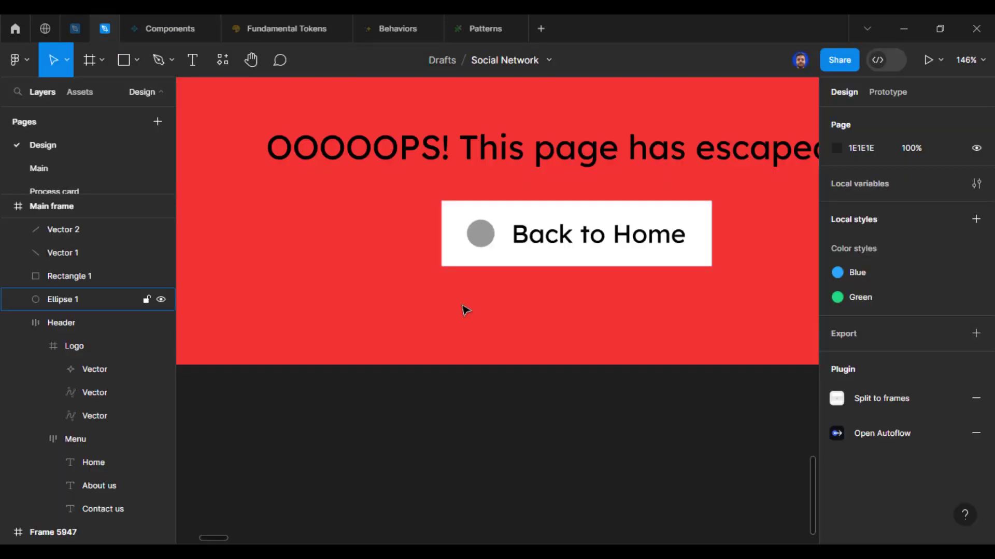
pyautogui.click(486, 238)
pyautogui.scroll(3, 520, 433)
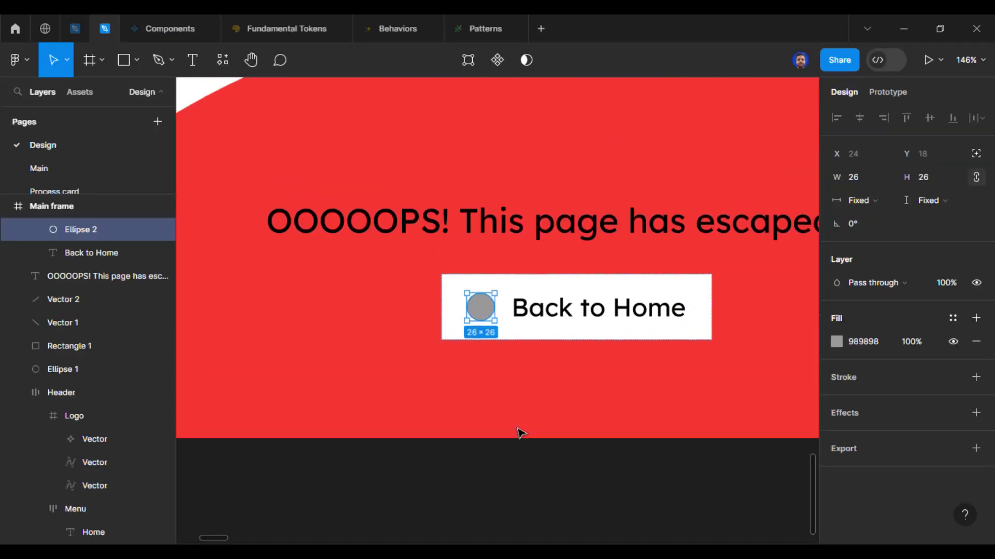
pyautogui.hotkey('ctrl', 'shift', 'r')
# Open the color settings of the button's home icon and close them
pyautogui.click(837, 418)
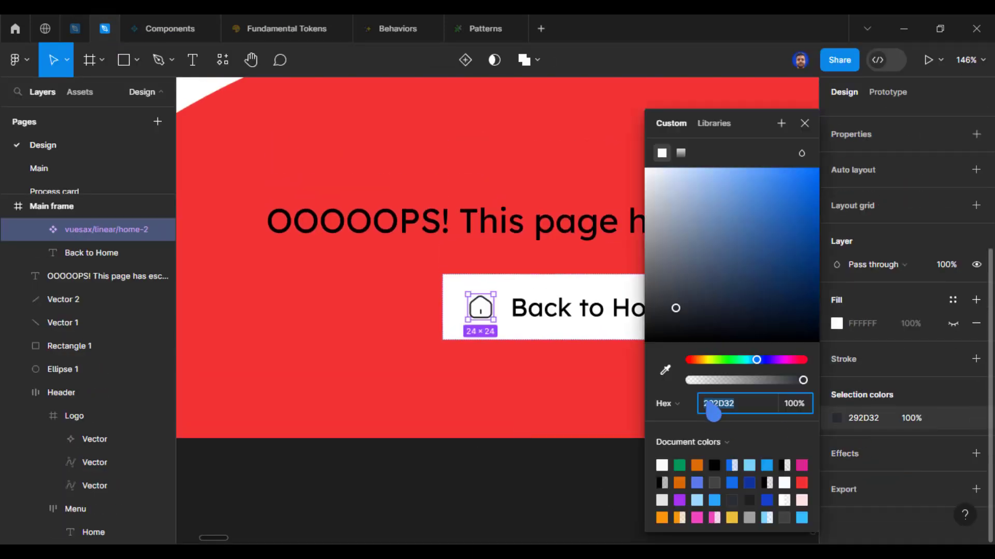
pyautogui.click(804, 123)
pyautogui.click(684, 486)
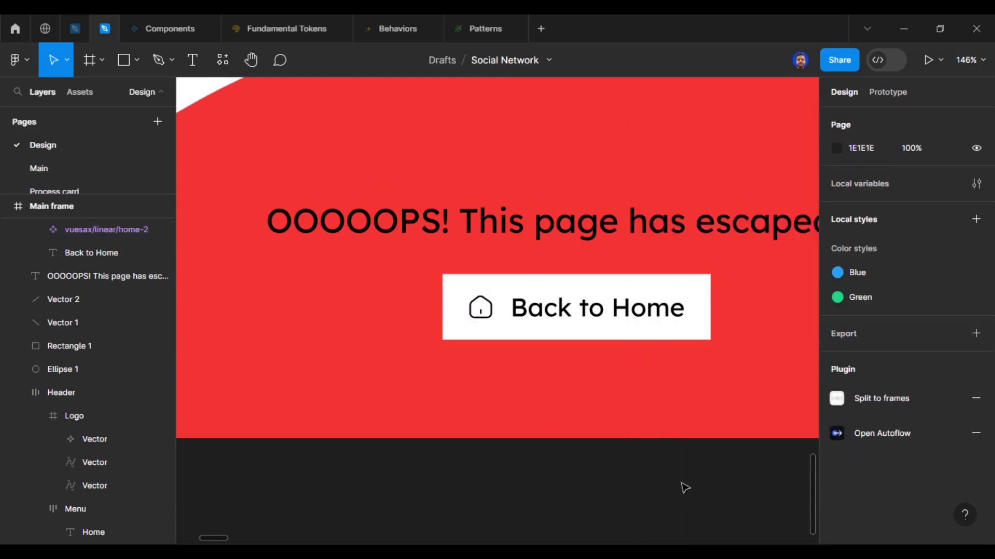
# Set the "Back to Home" button's corner radius to 12
pyautogui.hscroll(3, 526, 305)
pyautogui.click(526, 306)
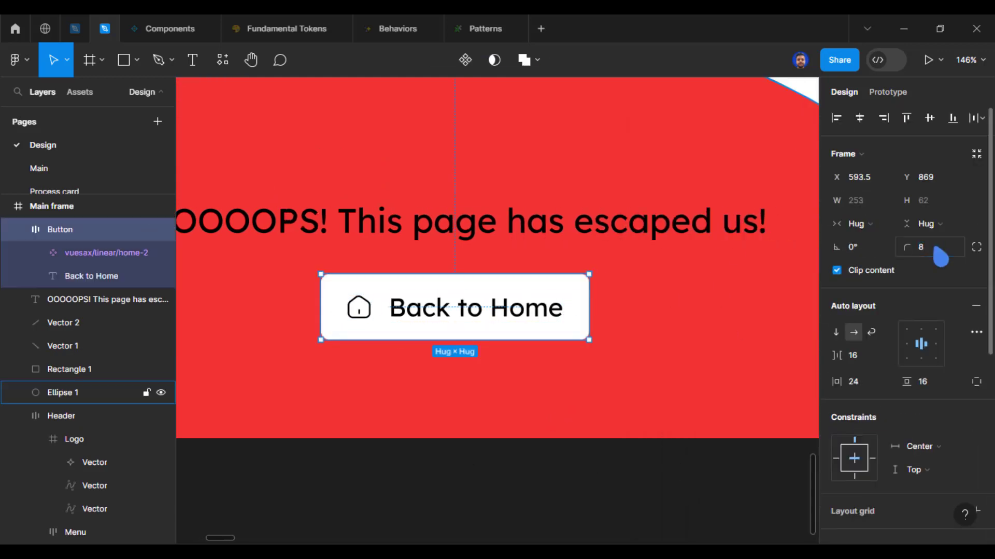
pyautogui.click(709, 499)
pyautogui.click(560, 327)
pyautogui.click(927, 248)
pyautogui.write('12')
pyautogui.press('Return')
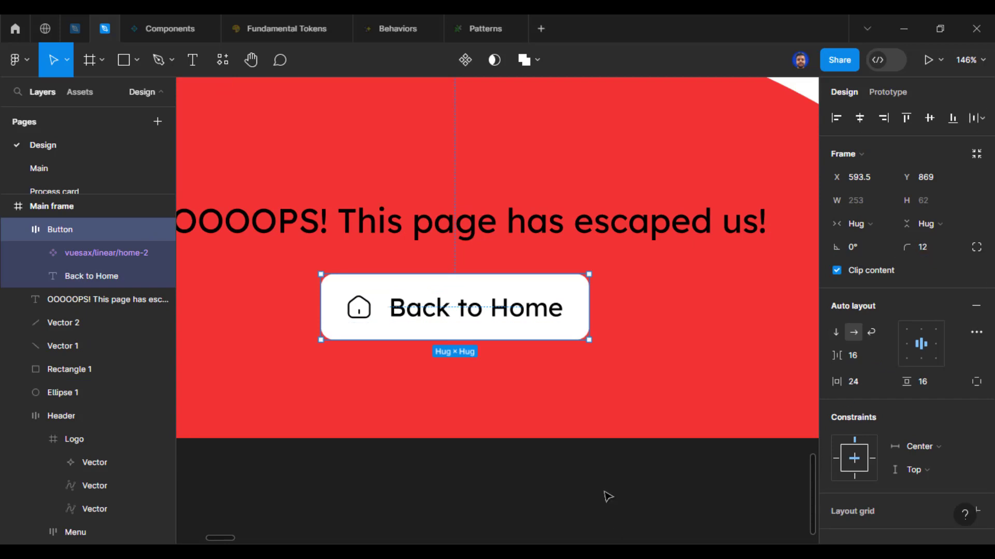
pyautogui.click(606, 495)
# Nudge the "Back to Home" button to X 594 and Y 870, 32 px below the message text
pyautogui.click(538, 317)
pyautogui.press('Right')
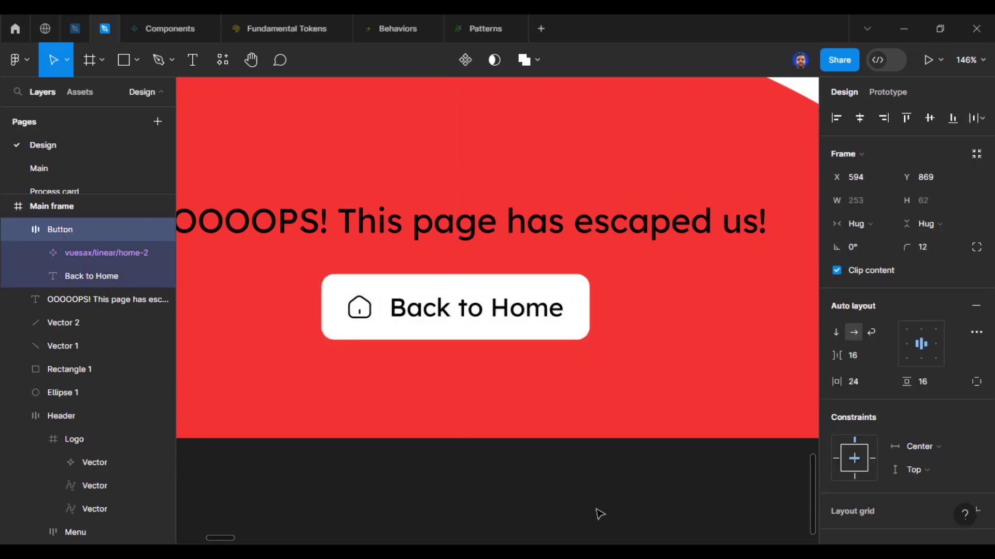
pyautogui.hotkey('shift', '0')
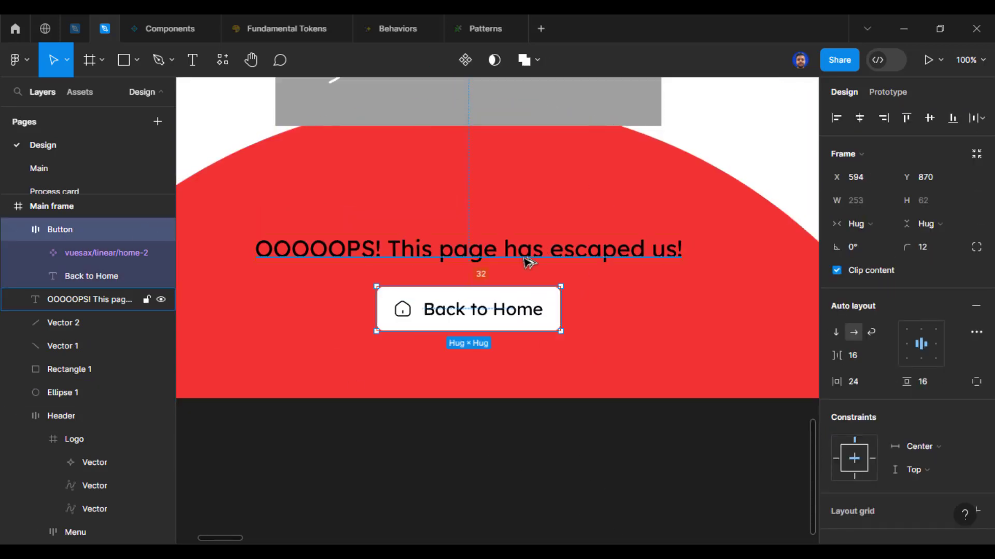
pyautogui.click(525, 257)
pyautogui.click(564, 449)
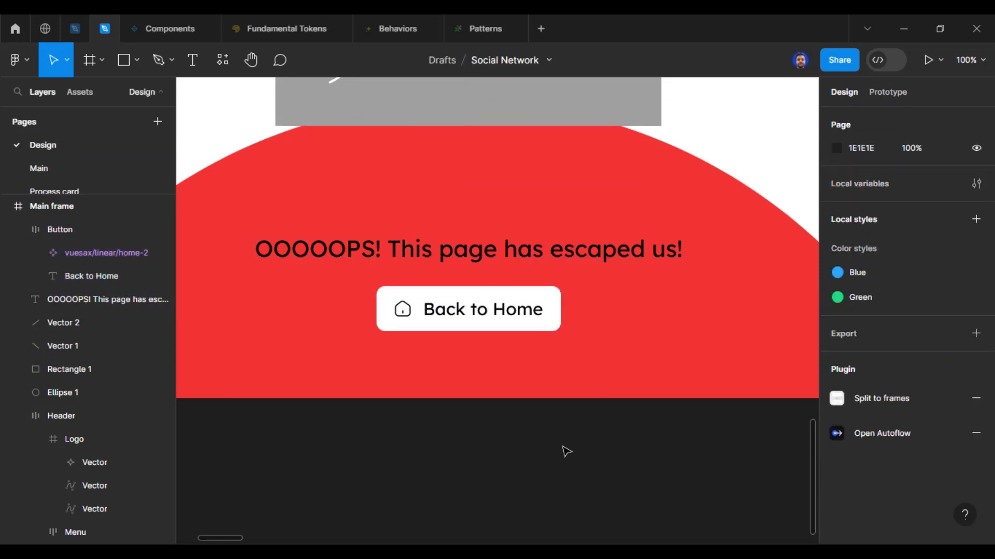
# Check the button's spacing within the frame and review the whole page layout
pyautogui.hotkey('ctrl', '-')
pyautogui.moveTo(601, 408); pyautogui.dragTo(601, 472)
pyautogui.click(518, 378)
pyautogui.press('alt')
pyautogui.click(584, 491)
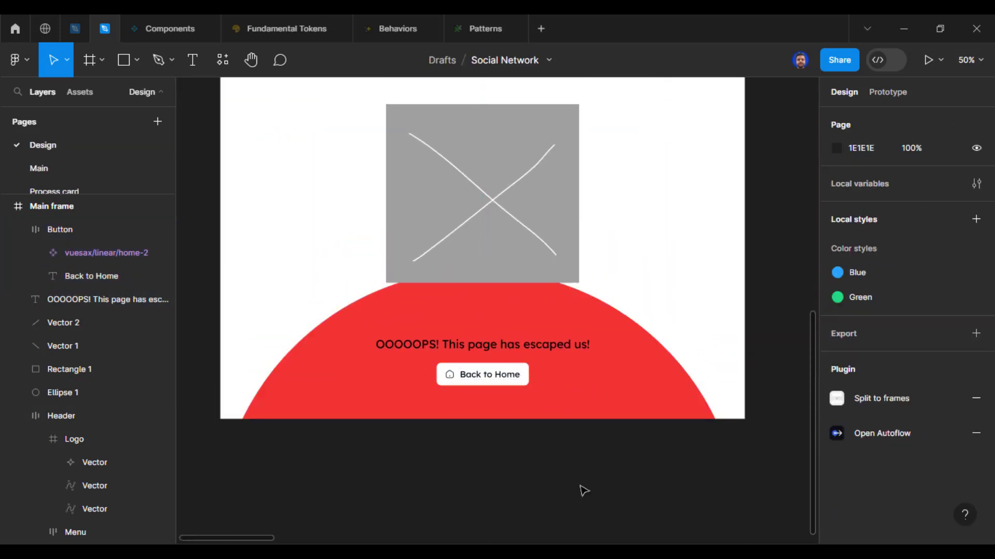
pyautogui.scroll(2, 767, 282)
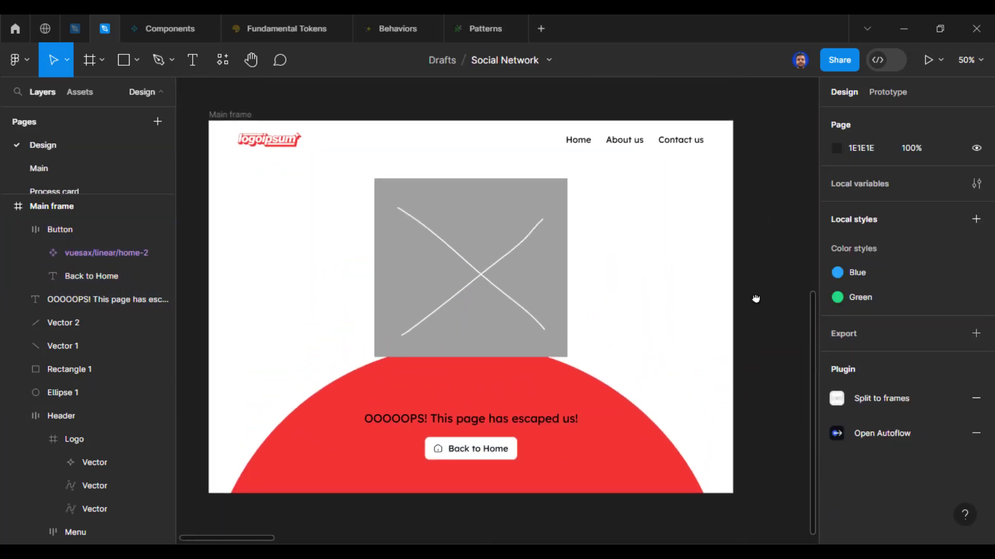
pyautogui.click(479, 261)
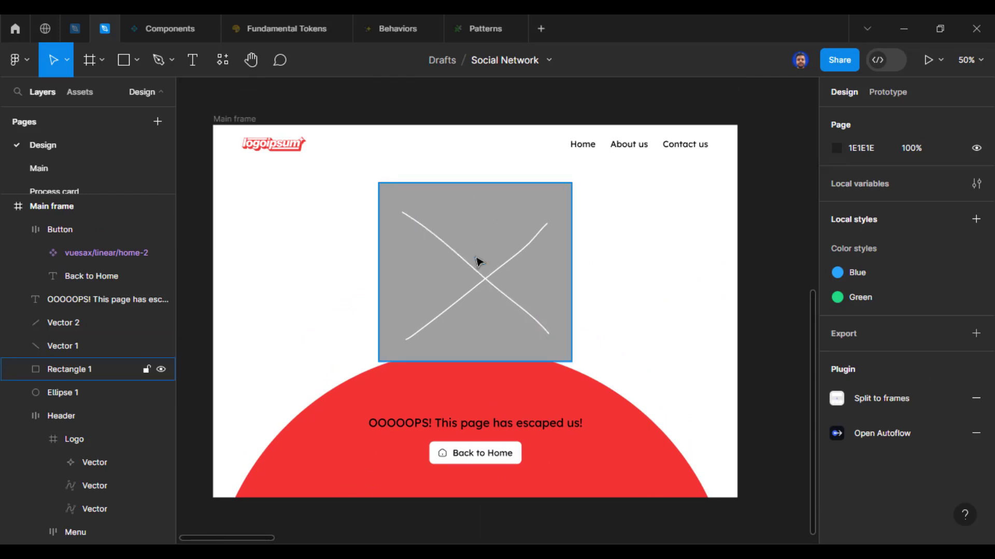
# Switch to the browser and search IconScout for "404"
pyautogui.click(671, 405)
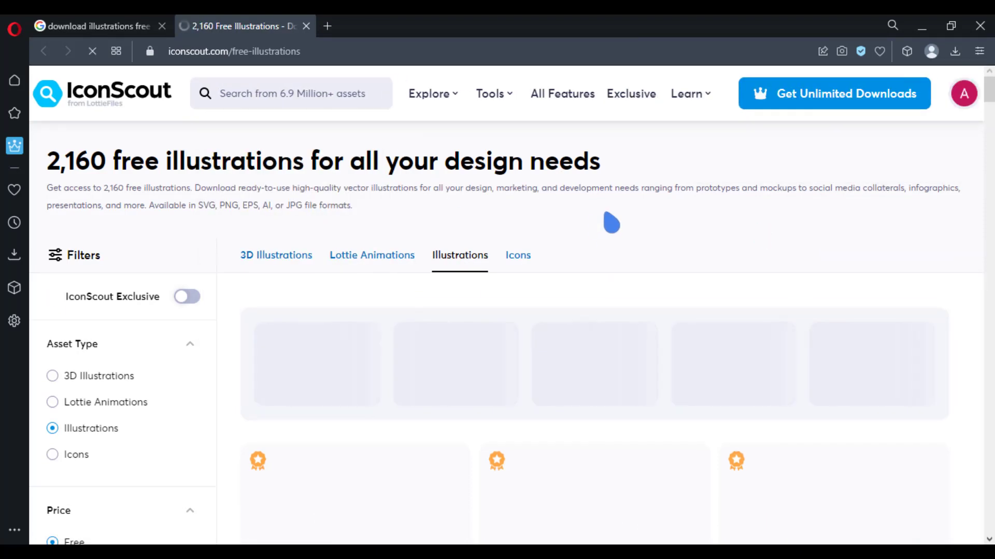
pyautogui.click(290, 102)
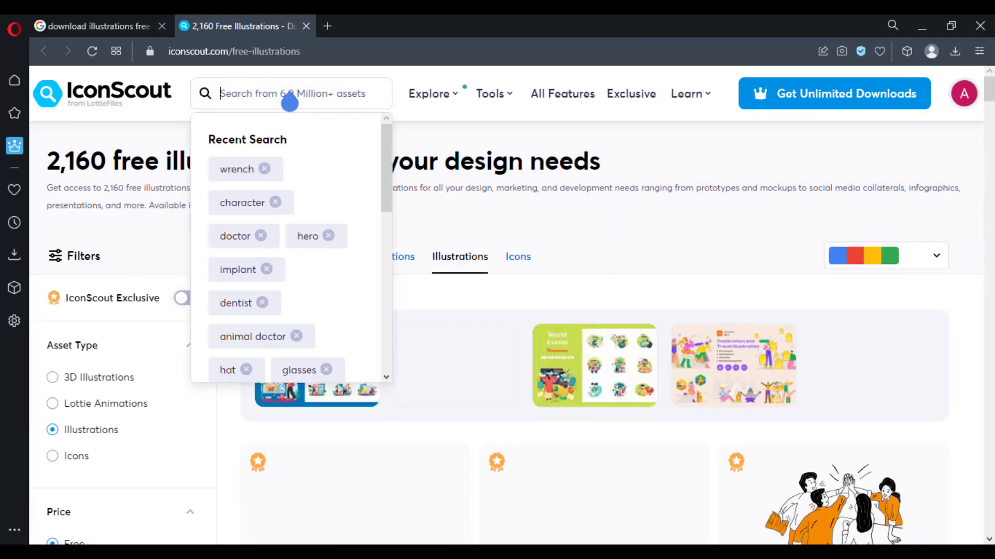
pyautogui.write('404')
pyautogui.moveTo(389, 160); pyautogui.dragTo(392, 101)
pyautogui.press('Return')
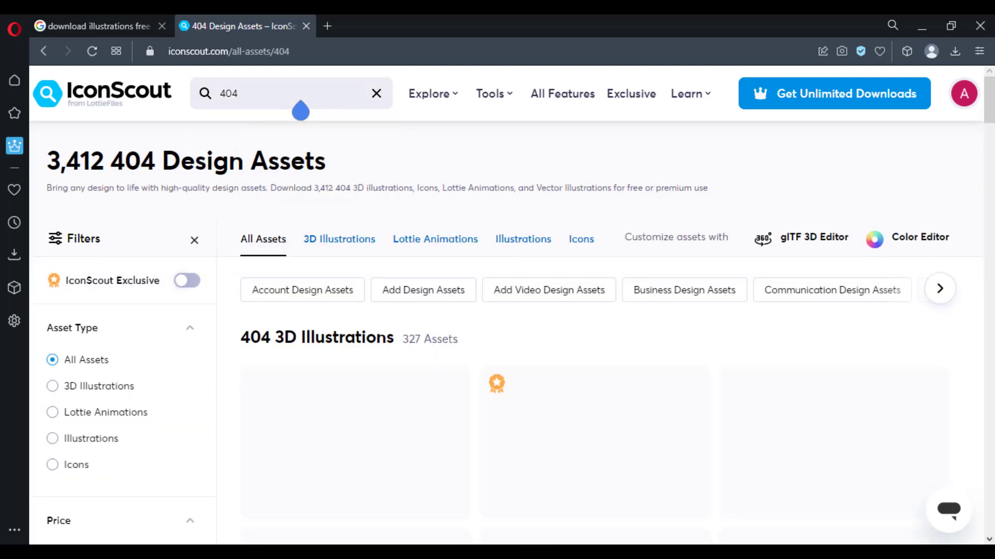
# Filter the IconScout 404 results to free illustrations only
pyautogui.click(519, 247)
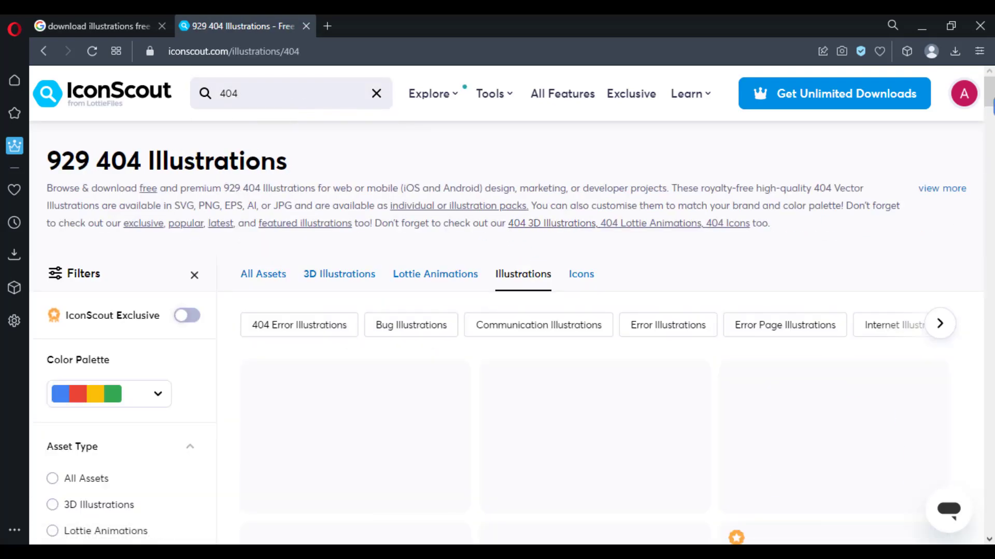
pyautogui.scroll(-2, 511, 311)
pyautogui.moveTo(992, 99); pyautogui.dragTo(993, 107)
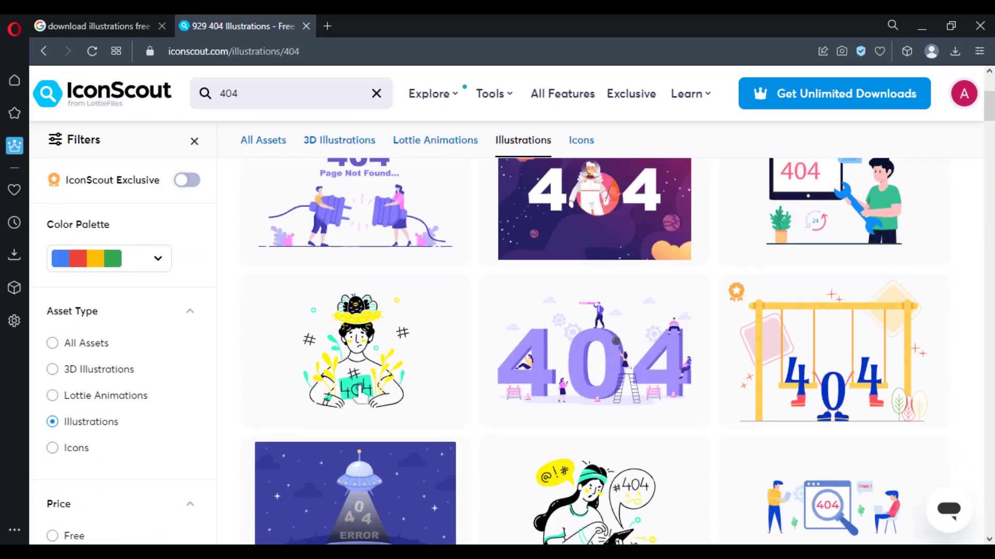
pyautogui.click(51, 536)
pyautogui.scroll(-2, 156, 357)
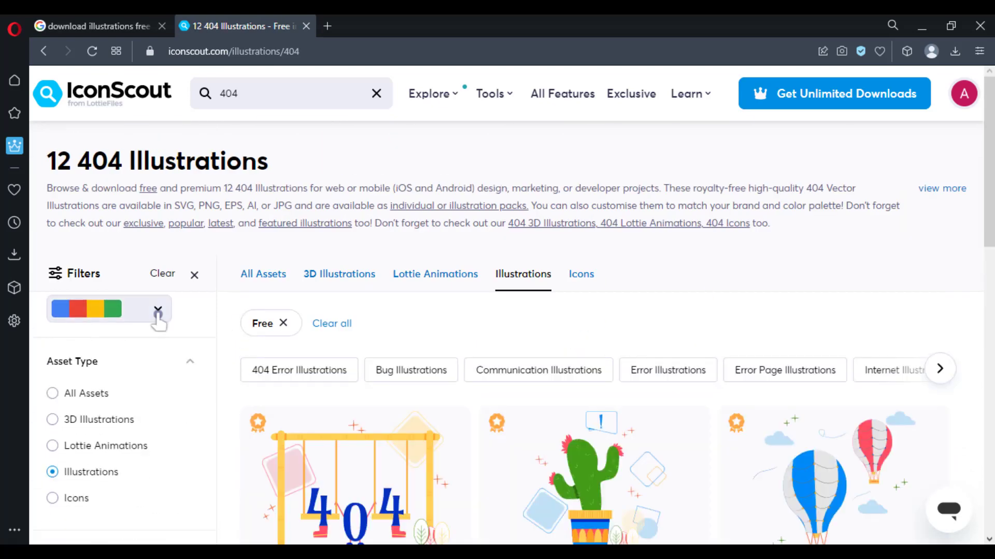
# Check the color palette filter and look through the free 404 illustrations
pyautogui.click(158, 316)
pyautogui.click(136, 322)
pyautogui.click(742, 198)
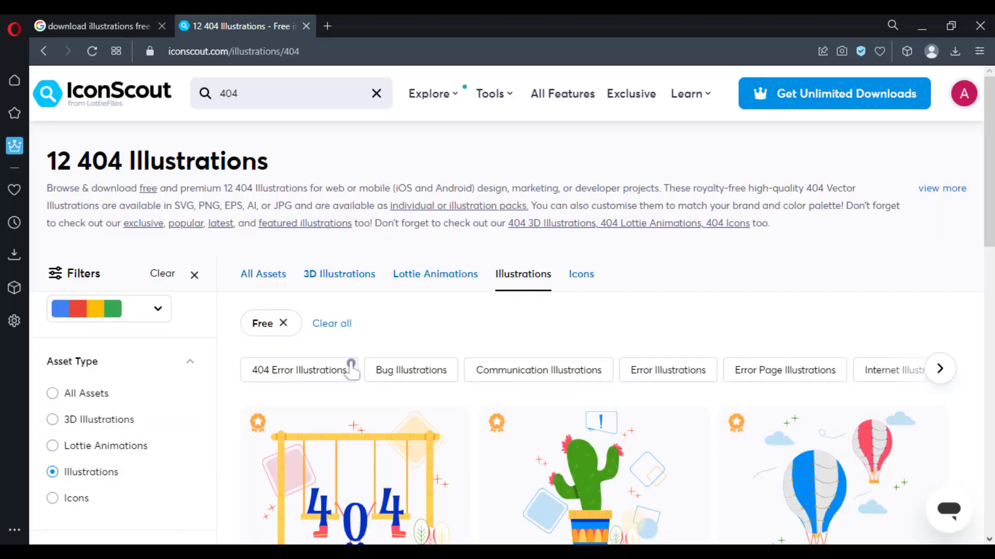
pyautogui.moveTo(992, 135); pyautogui.dragTo(992, 372)
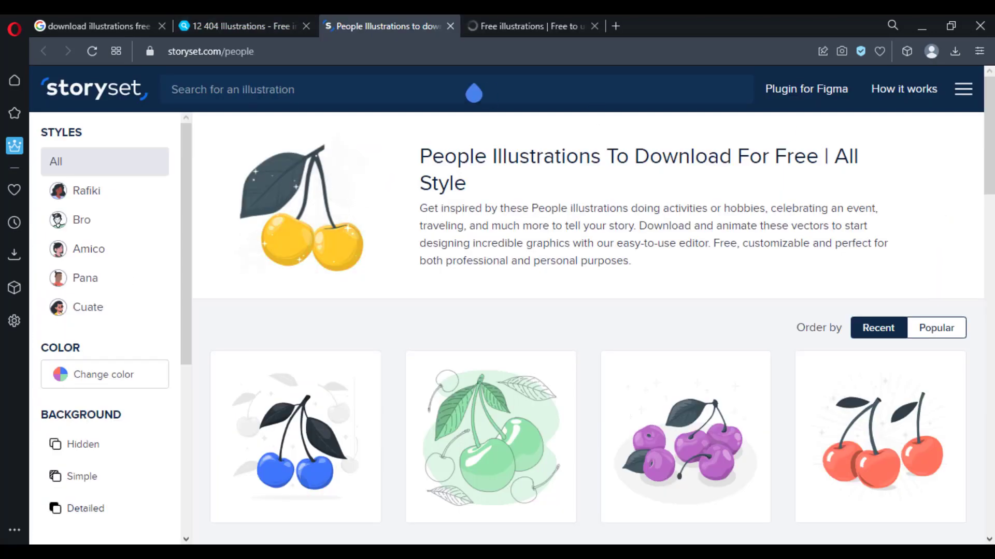
# Search Storyset for "404 error" illustrations
pyautogui.click(473, 92)
pyautogui.write('404')
pyautogui.click(355, 129)
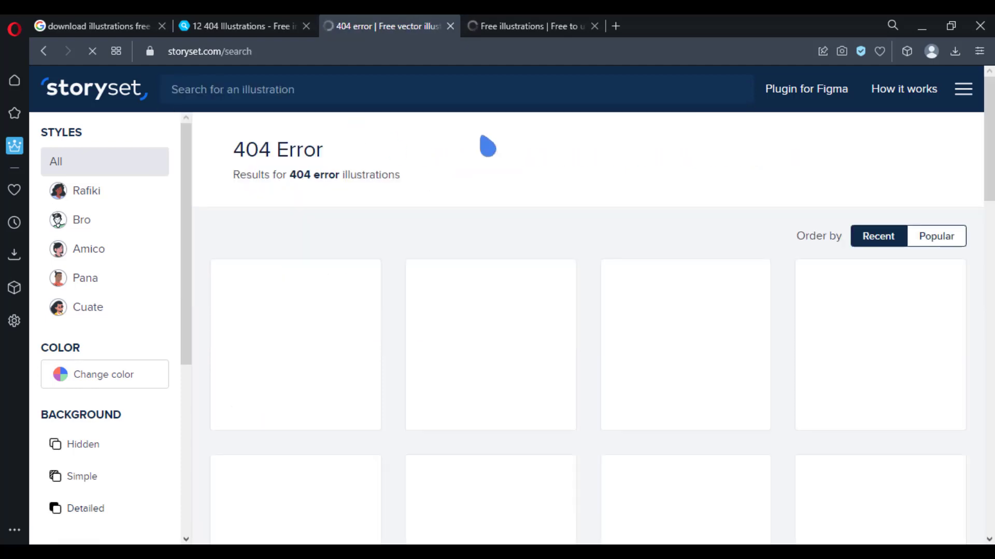
# Set the color of the Storyset illustrations to F03232
pyautogui.click(122, 373)
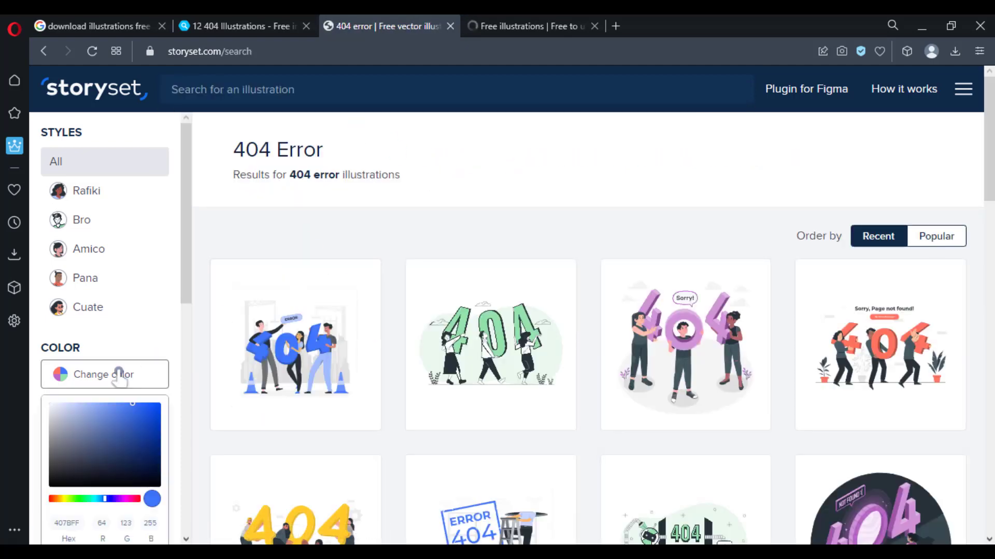
pyautogui.scroll(-2, 123, 453)
pyautogui.write('F03232')
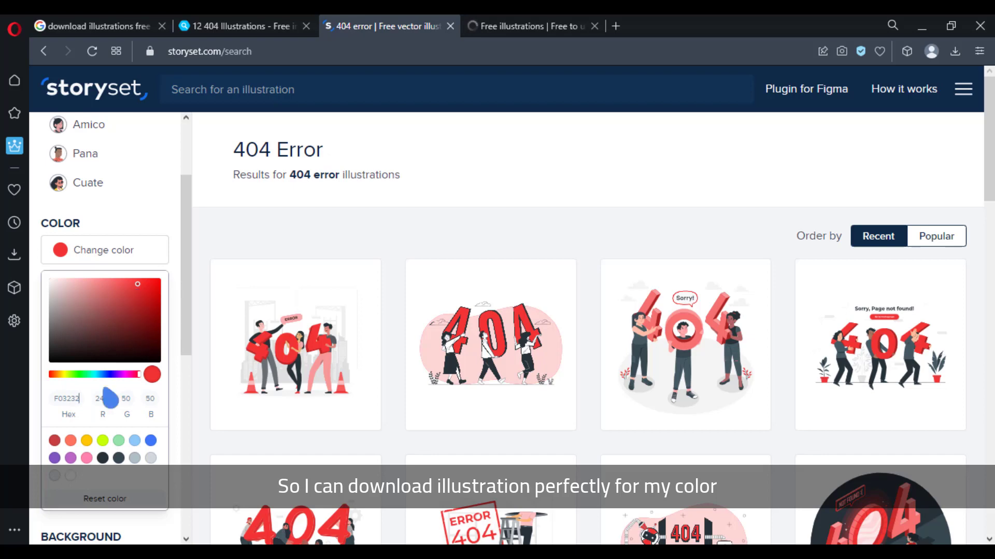
pyautogui.click(225, 228)
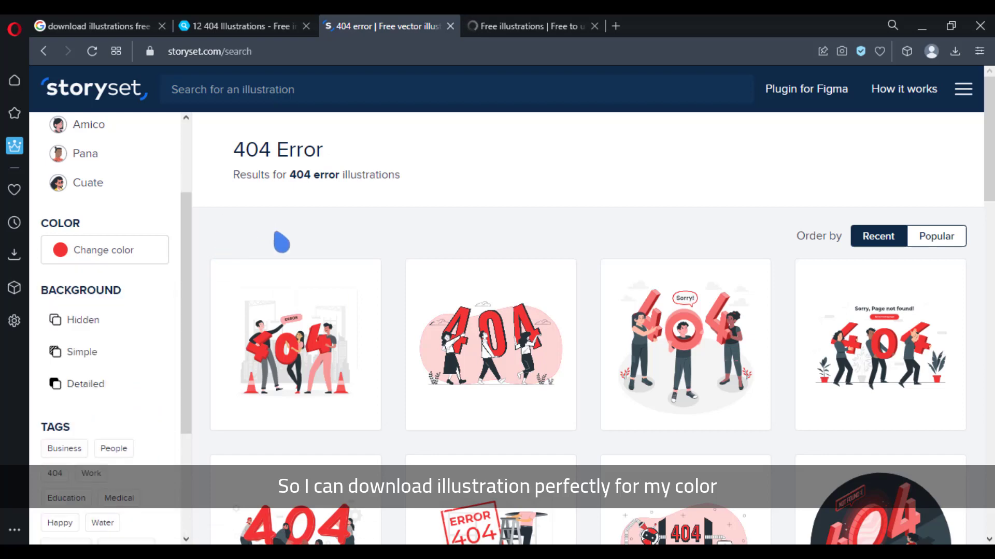
# Browse the recolored 404 results and open the "404 error lost in space" illustration in the Cuate style
pyautogui.moveTo(993, 136); pyautogui.dragTo(993, 171)
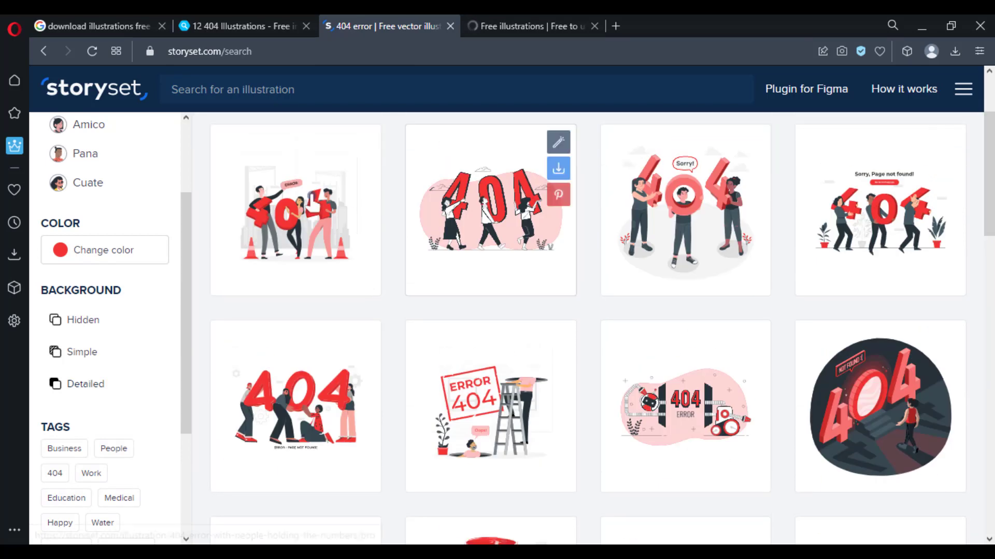
pyautogui.click(348, 212)
pyautogui.click(956, 93)
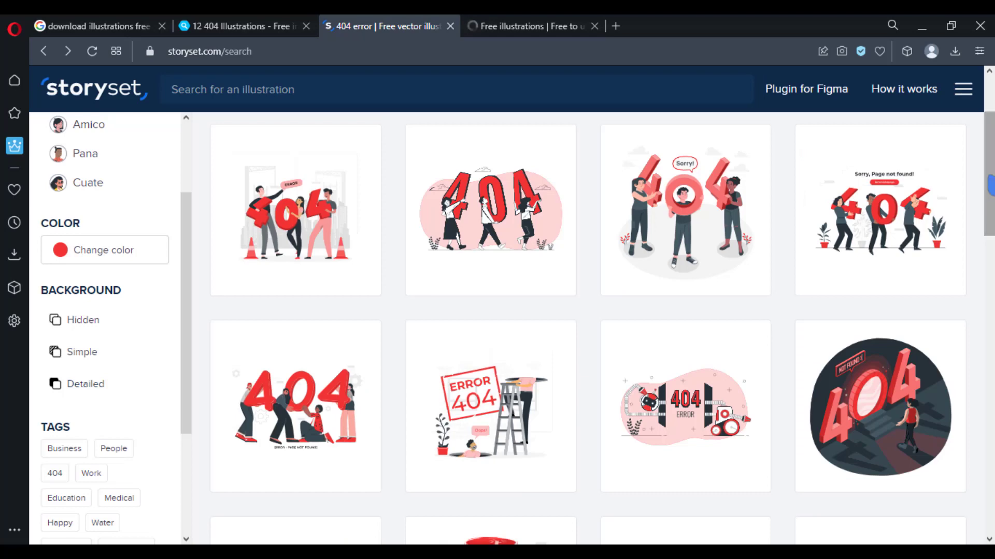
pyautogui.moveTo(989, 185); pyautogui.dragTo(993, 299)
pyautogui.click(295, 353)
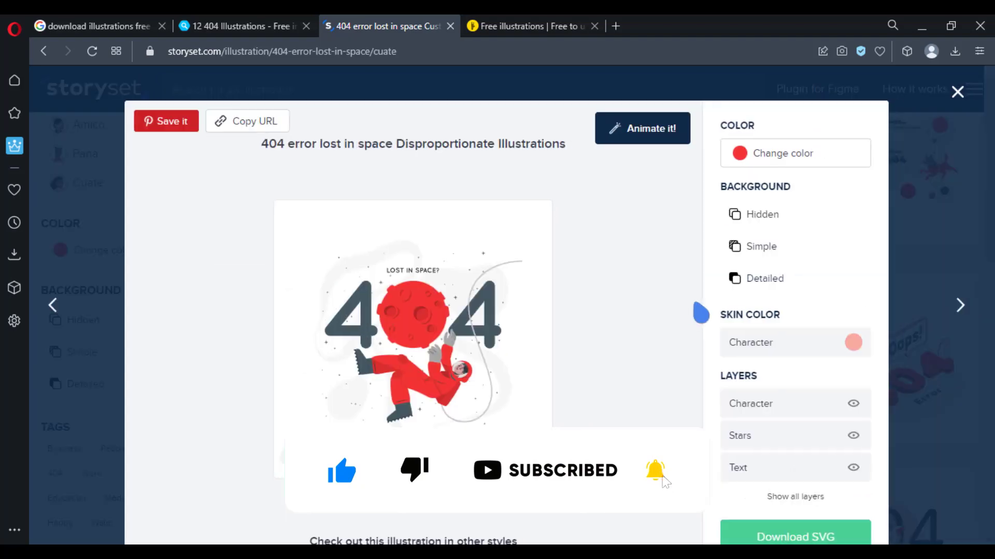
# Download the "404 error lost in space" illustration as SVG and return to the results
pyautogui.scroll(-2, 785, 435)
pyautogui.click(785, 435)
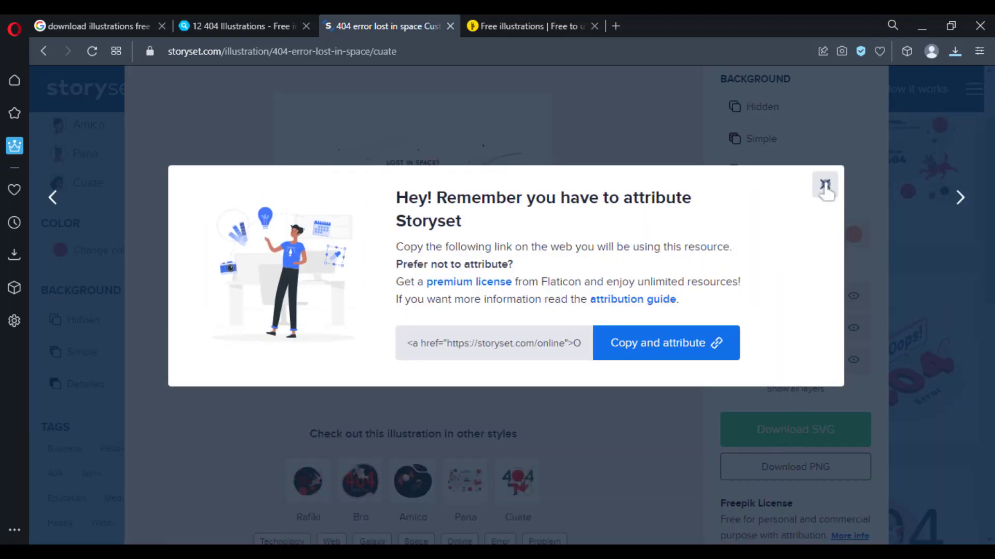
pyautogui.click(826, 184)
pyautogui.scroll(2, 958, 96)
pyautogui.click(958, 94)
# Open the Rafiki-style "404 error with people holding the numbers" illustration and download it as SVG
pyautogui.scroll(-5, 908, 229)
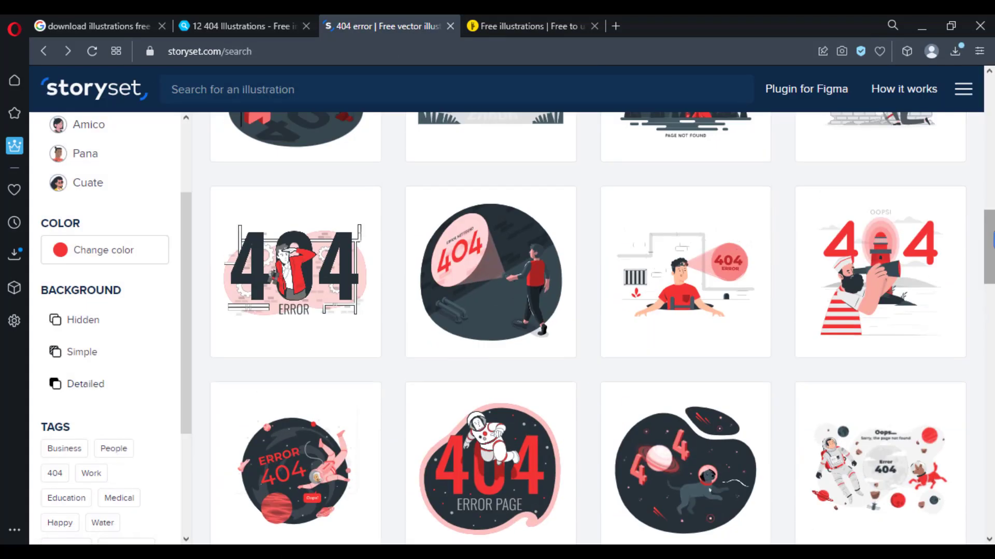
pyautogui.scroll(5, 267, 386)
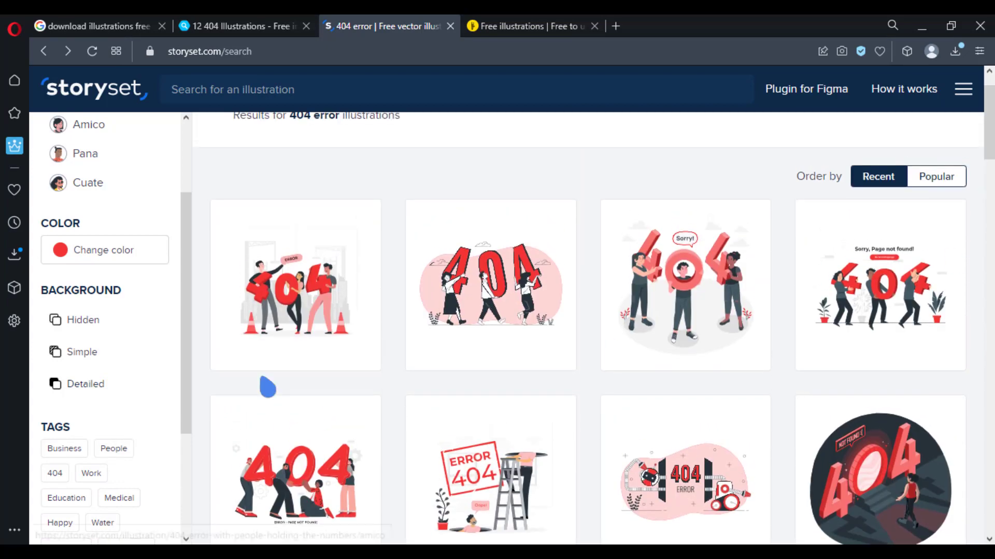
pyautogui.click(247, 303)
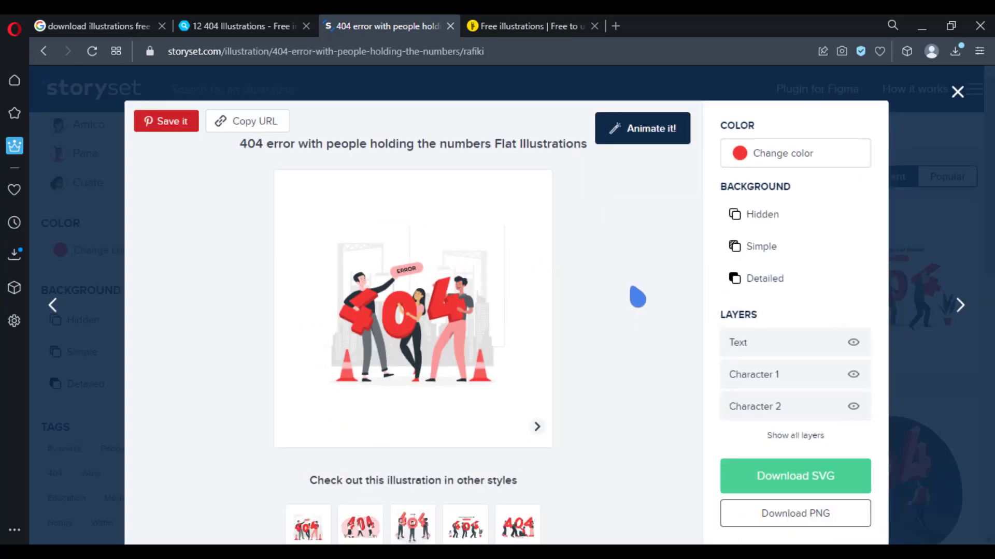
pyautogui.click(814, 473)
pyautogui.click(824, 262)
pyautogui.click(956, 102)
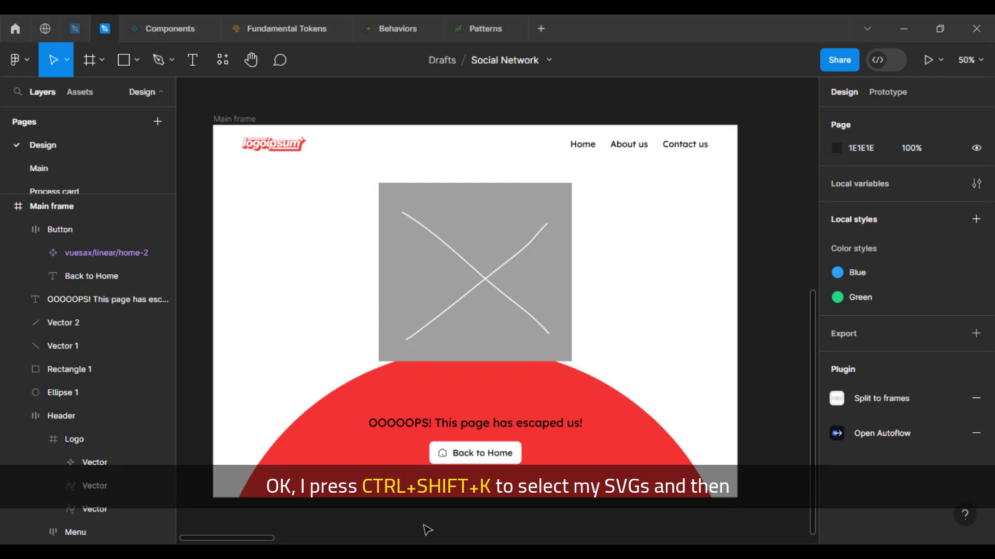
# In Figma, import the two downloaded 404 SVG files from the Desktop and place them side by side below the main frame
pyautogui.hotkey('ctrl', 'shift', 'k')
pyautogui.moveTo(395, 226); pyautogui.dragTo(254, 160)
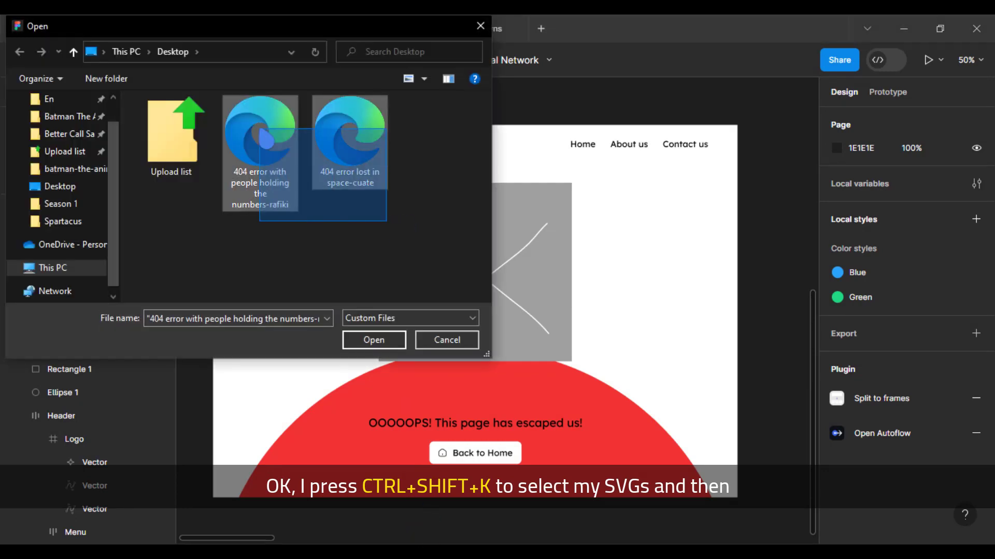
pyautogui.click(382, 342)
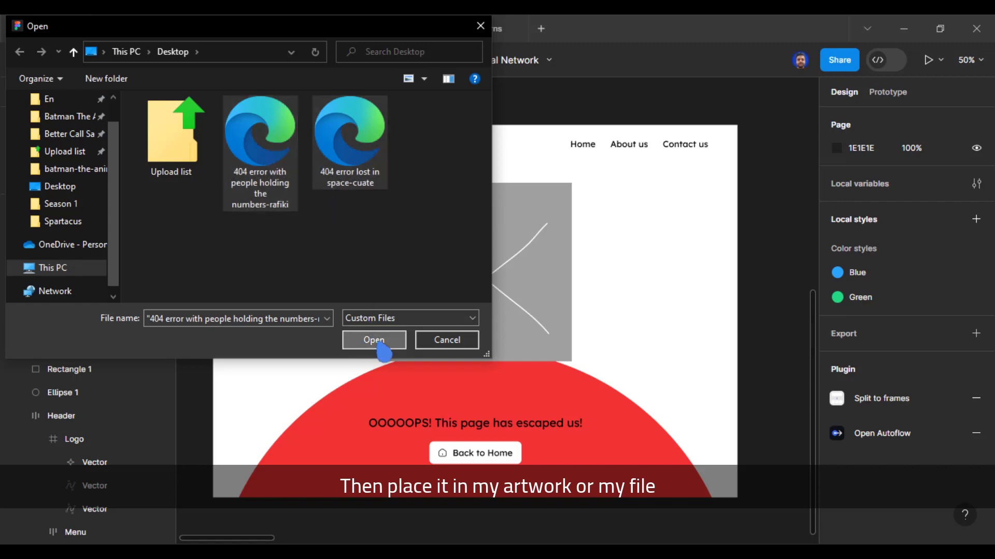
pyautogui.scroll(-3, 766, 421)
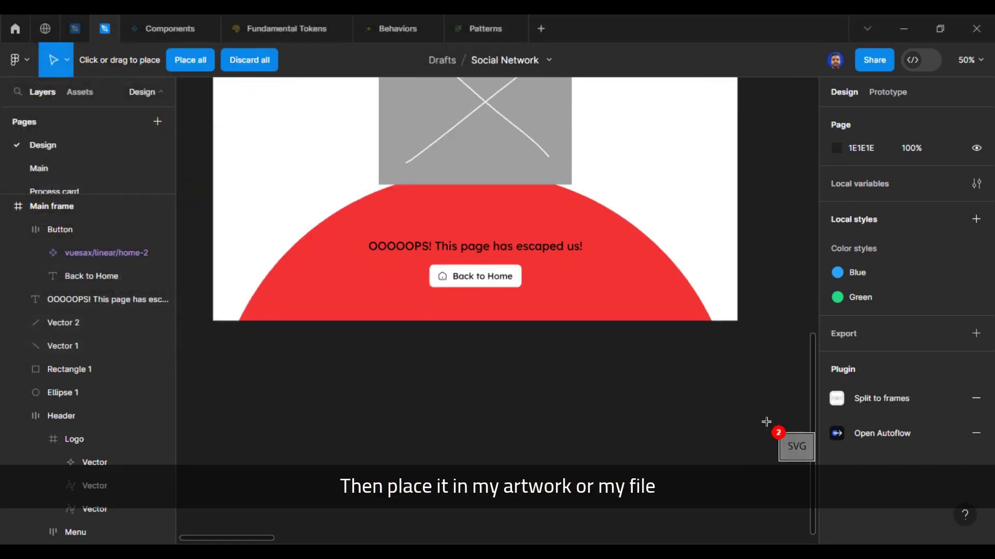
pyautogui.scroll(2, 570, 430)
pyautogui.scroll(-5, 399, 437)
pyautogui.click(315, 404)
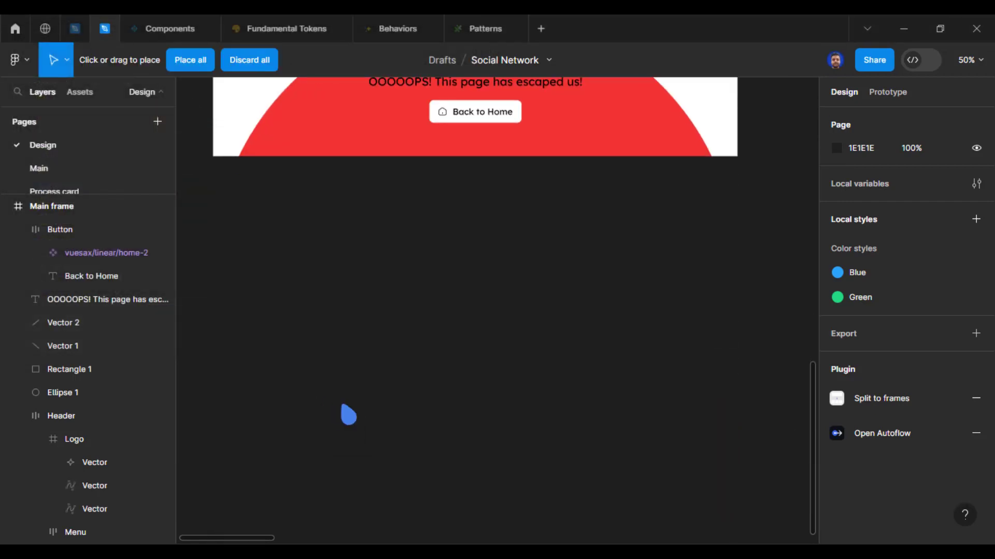
pyautogui.click(637, 357)
# Delete the gray placeholder rectangle and its two crossing lines from the main frame
pyautogui.moveTo(264, 338); pyautogui.dragTo(329, 246)
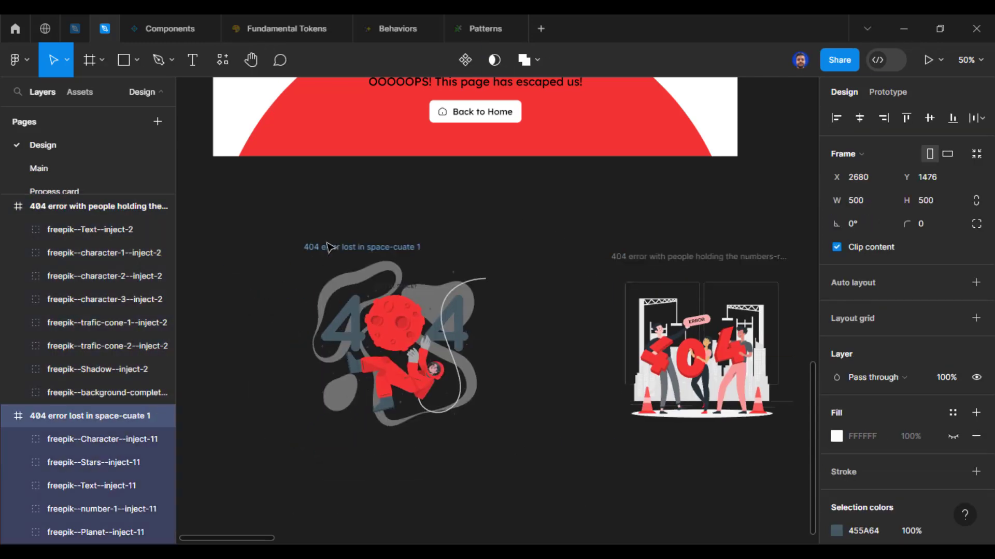
pyautogui.scroll(5, 340, 233)
pyautogui.moveTo(329, 165); pyautogui.dragTo(608, 252)
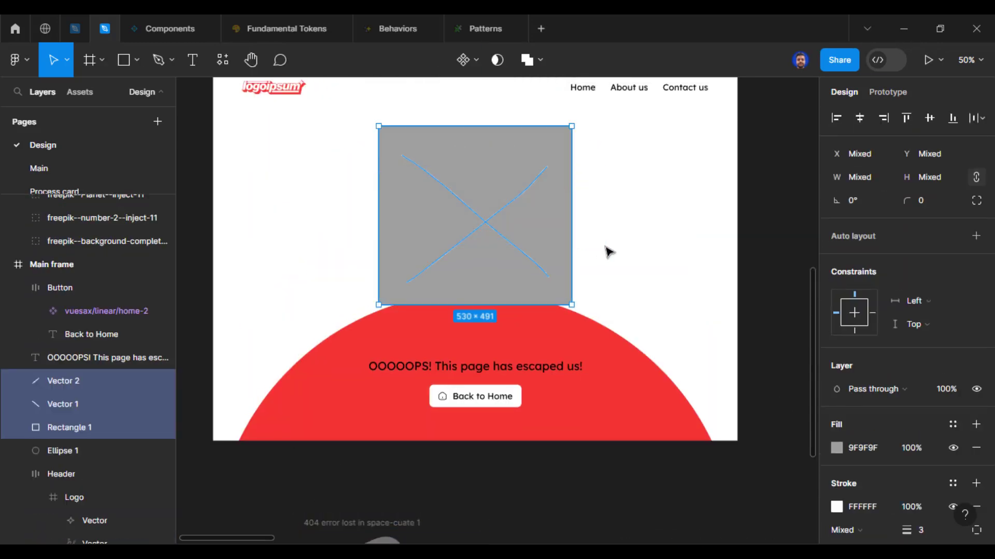
pyautogui.press('Delete')
# Move the lost-in-space illustration into the main frame above the message and enlarge it to 666 × 666
pyautogui.scroll(-4, 605, 250)
pyautogui.scroll(4, 456, 171)
pyautogui.moveTo(380, 318); pyautogui.dragTo(468, 142)
pyautogui.moveTo(571, 328); pyautogui.dragTo(677, 313)
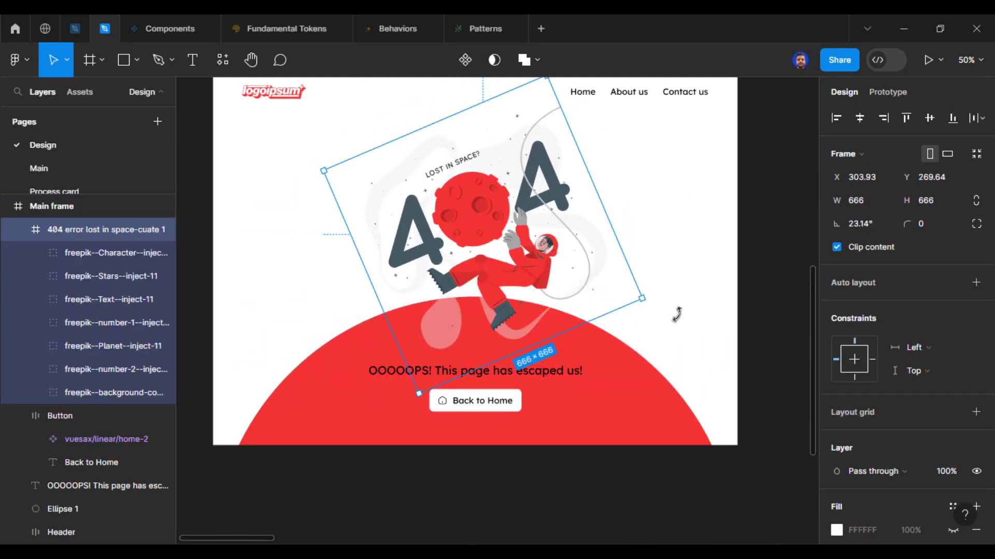
# Set the lost-in-space illustration's rotation to 0° and center it horizontally in the main frame
pyautogui.moveTo(507, 267); pyautogui.dragTo(501, 263)
pyautogui.moveTo(642, 298); pyautogui.dragTo(619, 334)
pyautogui.click(858, 227)
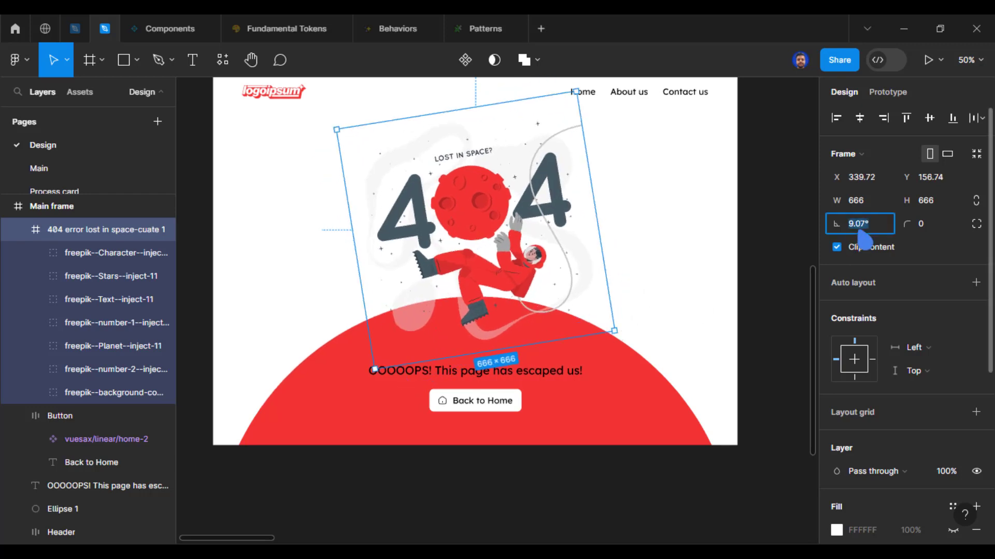
pyautogui.write('0')
pyautogui.press('Return')
pyautogui.moveTo(525, 259); pyautogui.dragTo(530, 255)
# Try to move the red circle, message text and button down together, and undo it
pyautogui.click(635, 404)
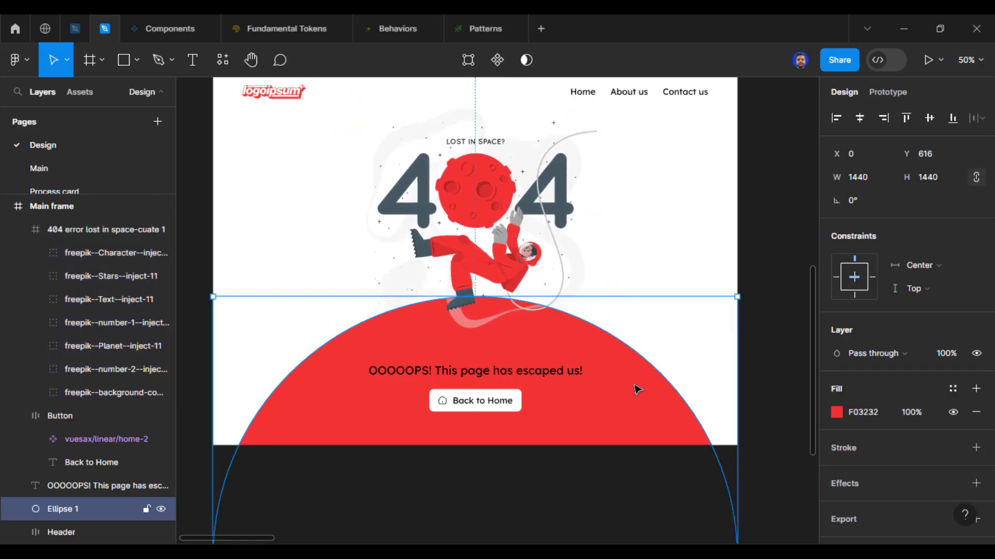
pyautogui.click(755, 230)
pyautogui.click(470, 416)
pyautogui.keyDown('shift'); pyautogui.click(456, 371); pyautogui.keyUp('shift')
pyautogui.keyDown('shift'); pyautogui.click(444, 402); pyautogui.keyUp('shift')
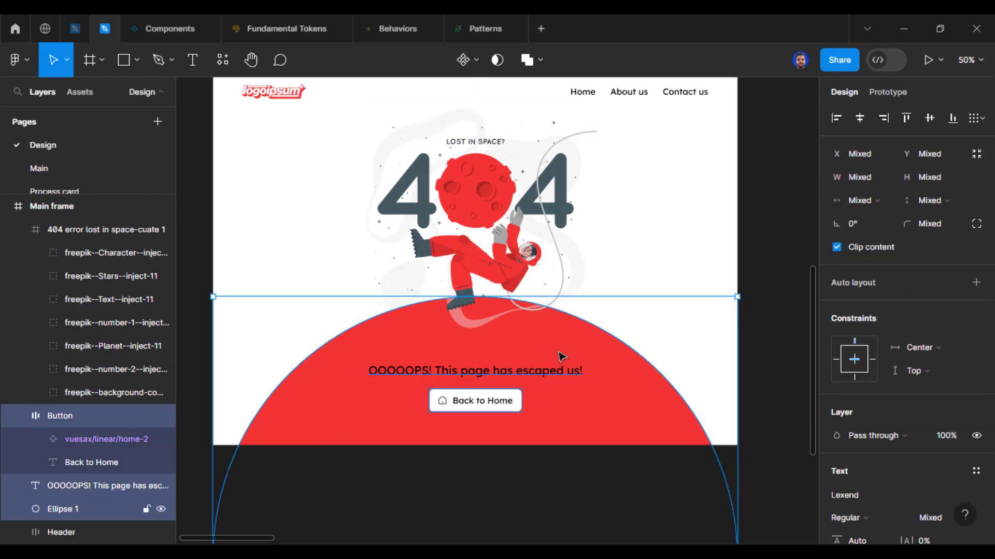
pyautogui.moveTo(562, 356); pyautogui.dragTo(559, 374)
pyautogui.hotkey('ctrl', 'z')
# Move the red circle down to Y 667 and lower the illustration so the astronaut's foot rests on it
pyautogui.click(643, 387)
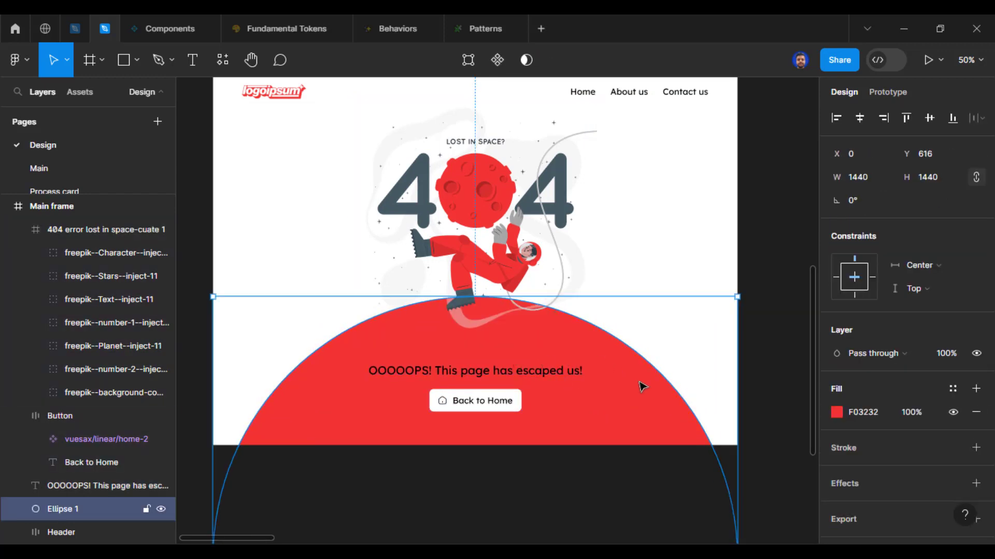
pyautogui.moveTo(635, 384); pyautogui.dragTo(636, 402)
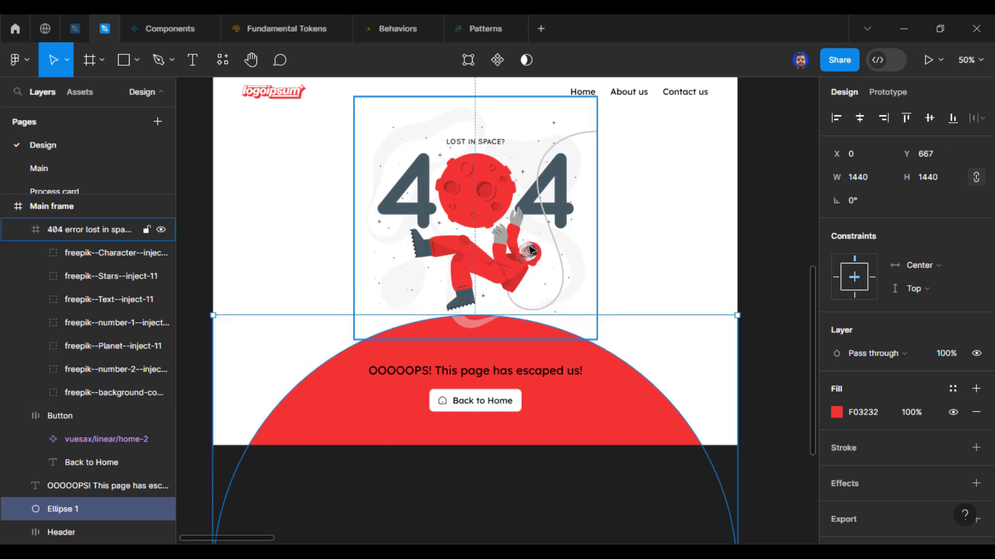
pyautogui.moveTo(516, 212); pyautogui.dragTo(516, 225)
pyautogui.click(593, 498)
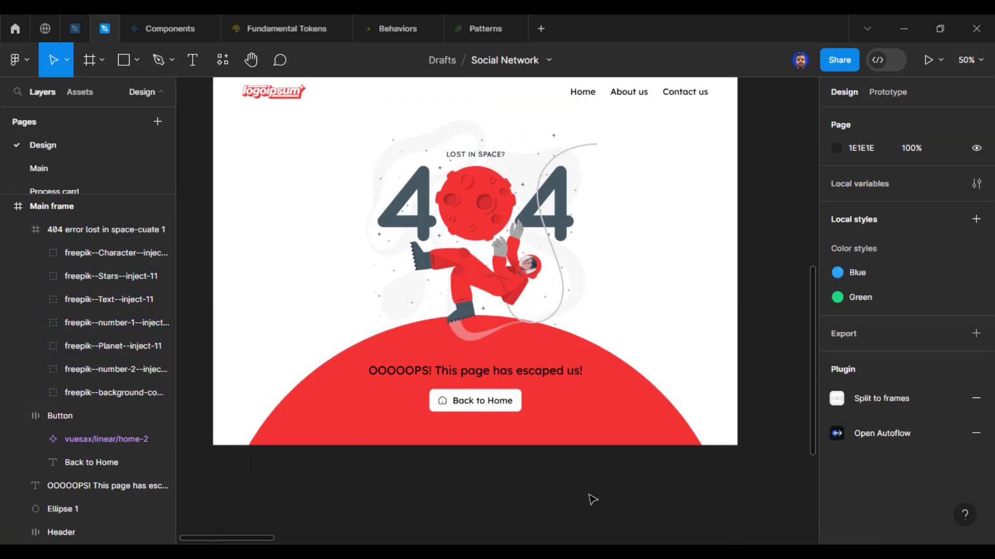
# Move the message text and the "Back to Home" button slightly down together
pyautogui.scroll(2, 756, 294)
pyautogui.click(485, 435)
pyautogui.keyDown('shift'); pyautogui.click(486, 407); pyautogui.keyUp('shift')
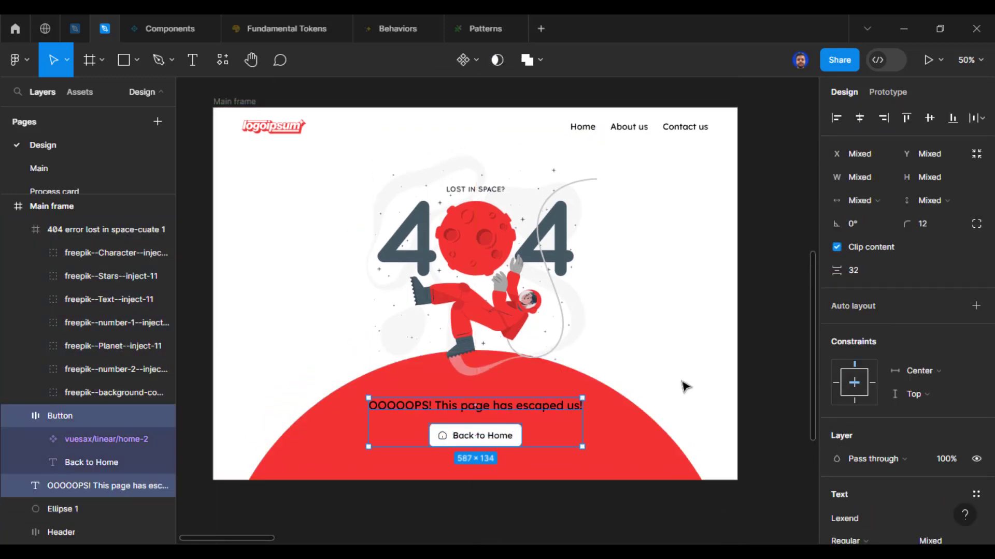
pyautogui.hotkey('shift', 'Down')
pyautogui.click(754, 342)
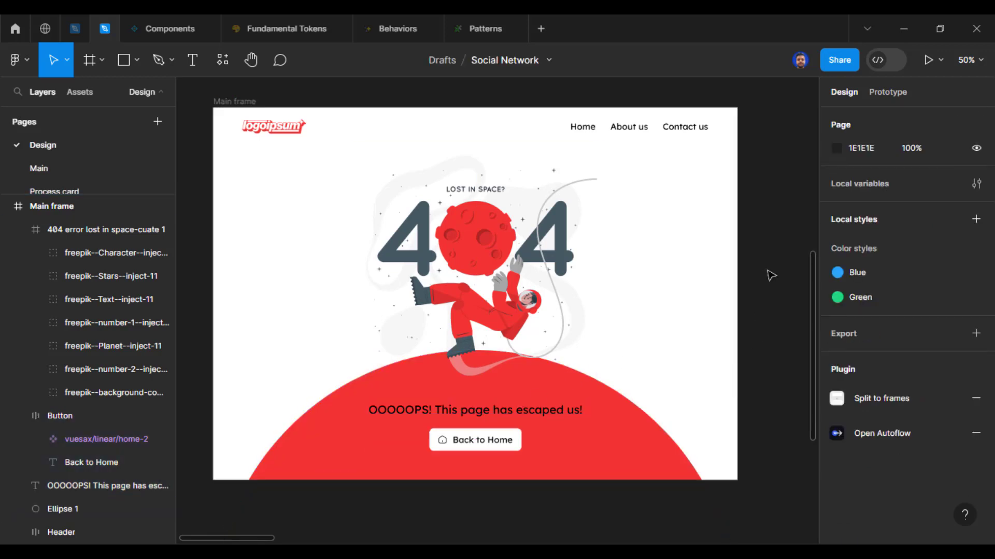
# Delete the unused "404 error with people holding the numbers" illustration frame below the main frame
pyautogui.hotkey('ctrl', '-')
pyautogui.moveTo(779, 274); pyautogui.dragTo(591, 274)
pyautogui.moveTo(381, 403); pyautogui.dragTo(597, 521)
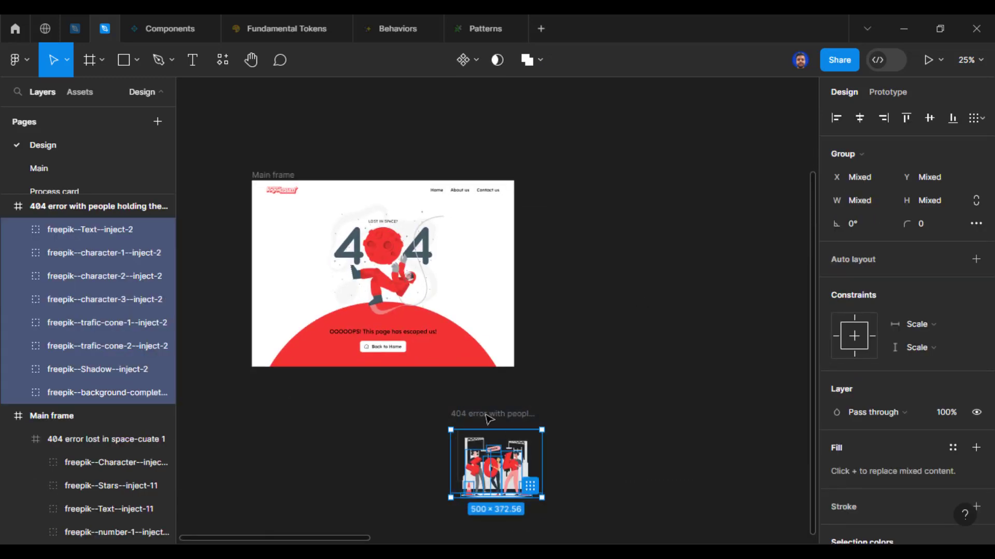
pyautogui.click(489, 416)
pyautogui.press('Delete')
pyautogui.hscroll(1, 584, 310)
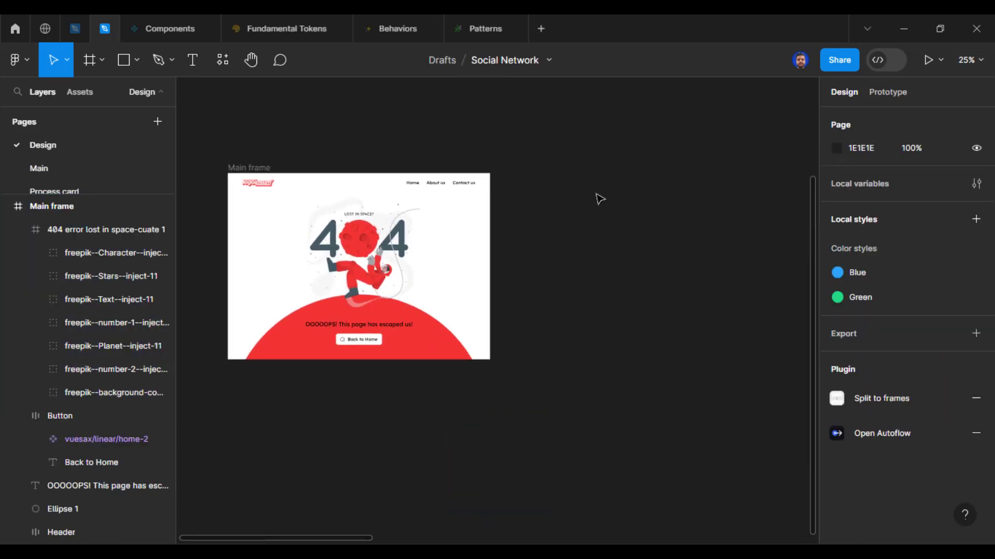
# Create a 1440 × 1024 desktop frame beside the main frame and name it "Presentation"
pyautogui.press('f')
pyautogui.click(862, 284)
pyautogui.hotkey('ctrl', 'r')
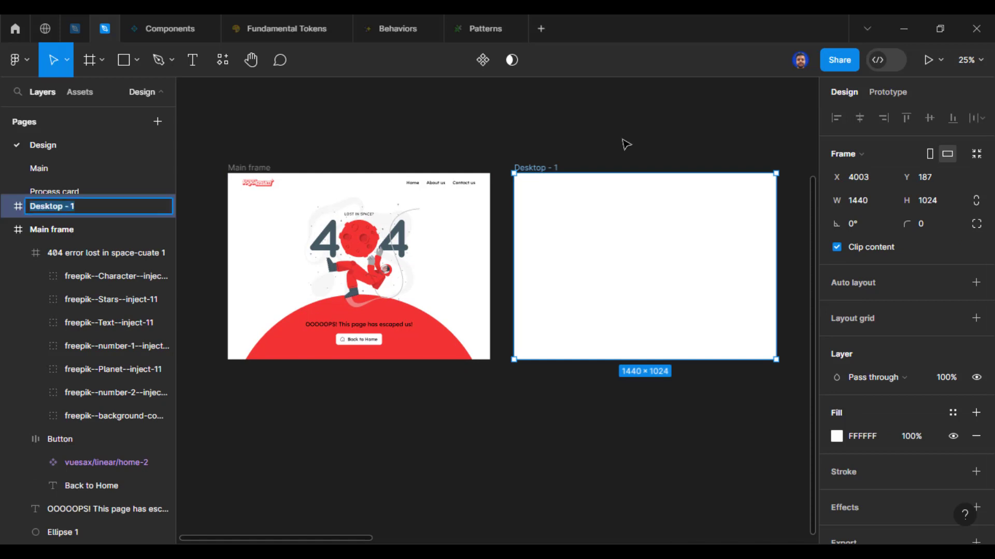
pyautogui.write('Presentation')
pyautogui.press('Return')
pyautogui.press('Escape')
pyautogui.scroll(1, 628, 157)
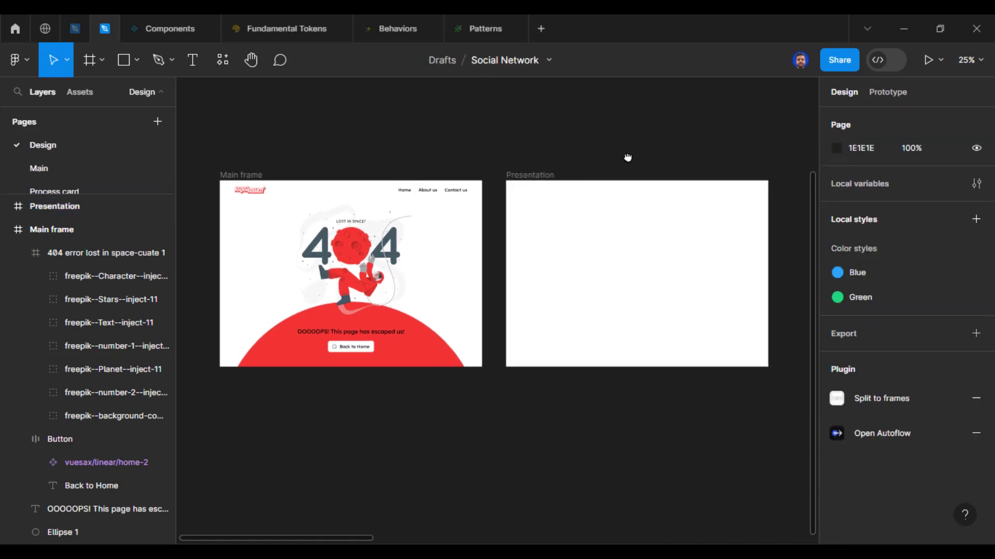
# Export the main frame at 1x as a JPG named "highfi" to the Desktop
pyautogui.click(252, 171)
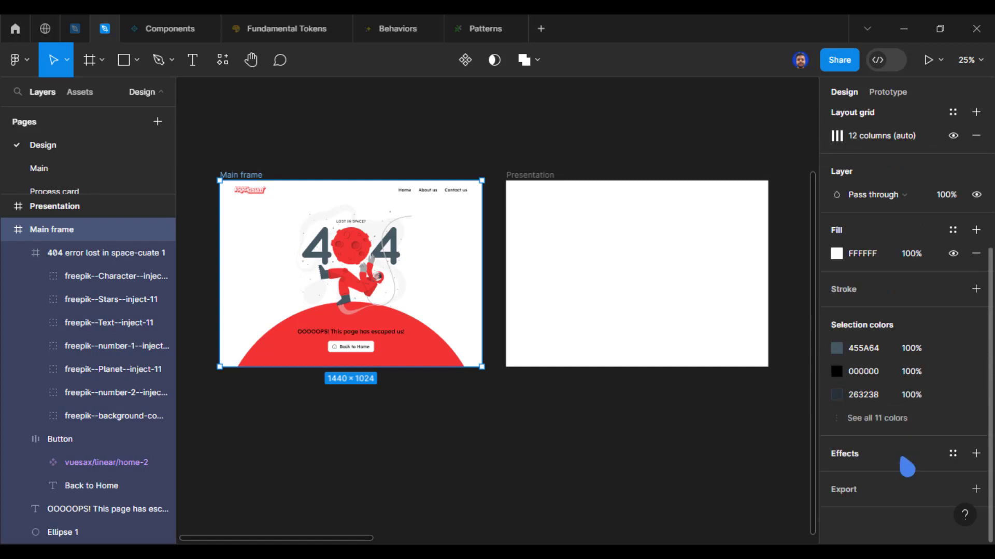
pyautogui.click(975, 489)
pyautogui.scroll(-2, 915, 466)
pyautogui.click(935, 431)
pyautogui.click(949, 446)
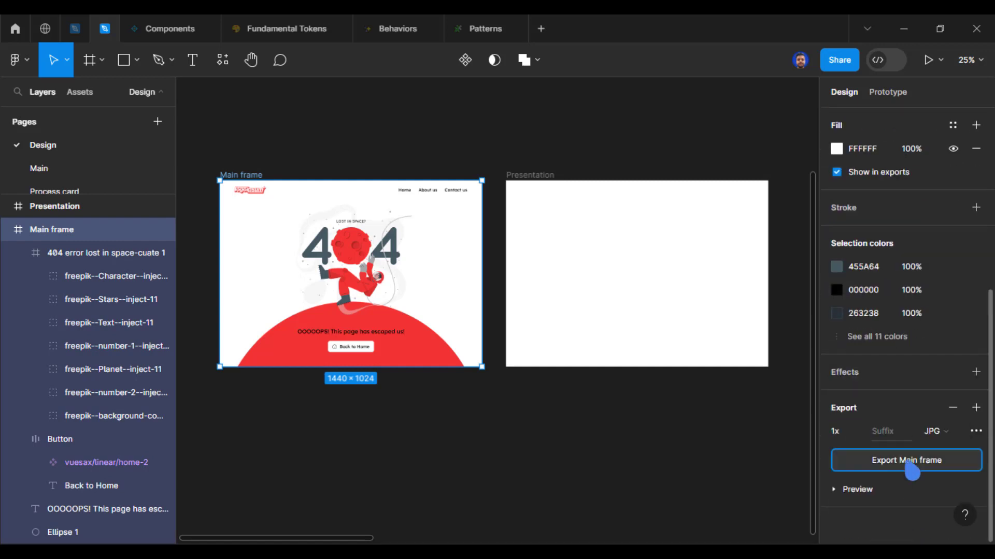
pyautogui.click(912, 462)
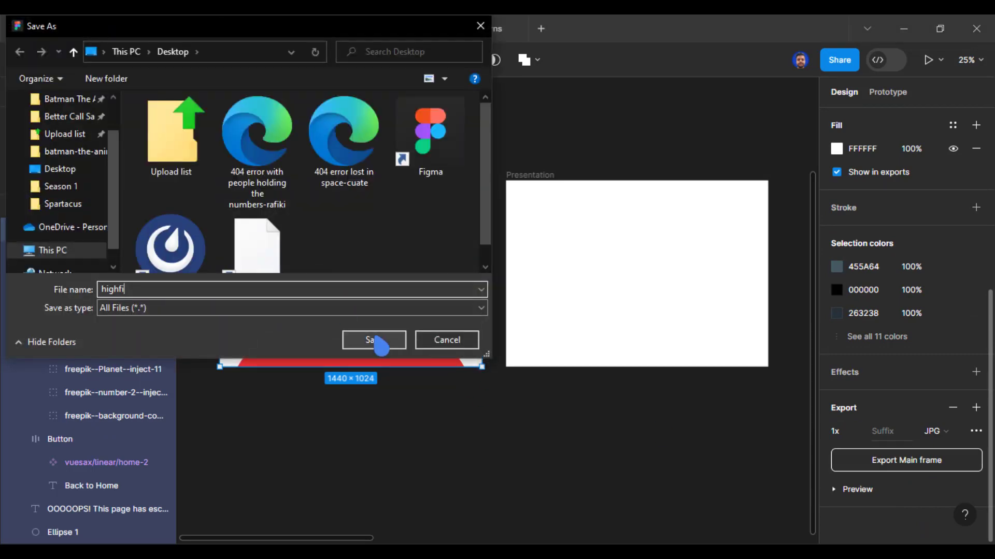
pyautogui.click(375, 339)
# Place the exported "highfi" image from the Desktop inside the Presentation frame
pyautogui.click(659, 404)
pyautogui.moveTo(664, 406); pyautogui.dragTo(607, 397)
pyautogui.hotkey('ctrl', 'shift', 'k')
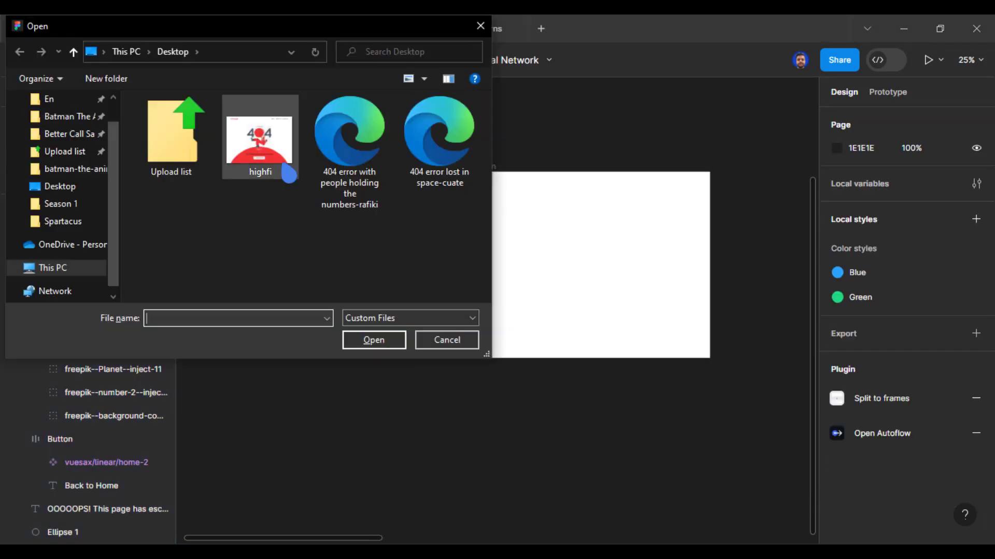
pyautogui.doubleClick(289, 175)
pyautogui.click(565, 261)
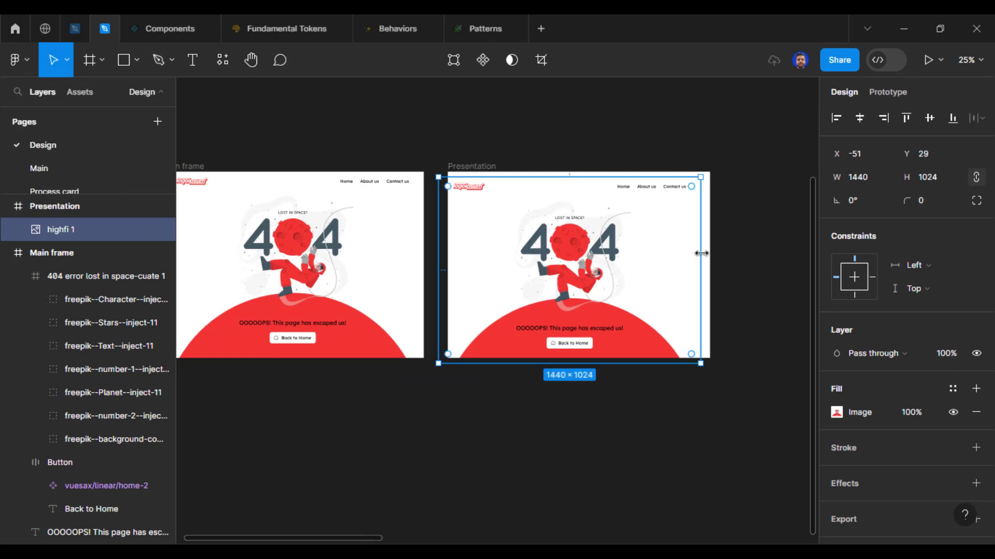
# Scale the placed highfi image to about 1223 × 870 and center it in the Presentation frame
pyautogui.moveTo(701, 253); pyautogui.dragTo(651, 270)
pyautogui.click(624, 404)
pyautogui.hscroll(3, 595, 383)
pyautogui.scroll(-1, 596, 384)
pyautogui.click(595, 247)
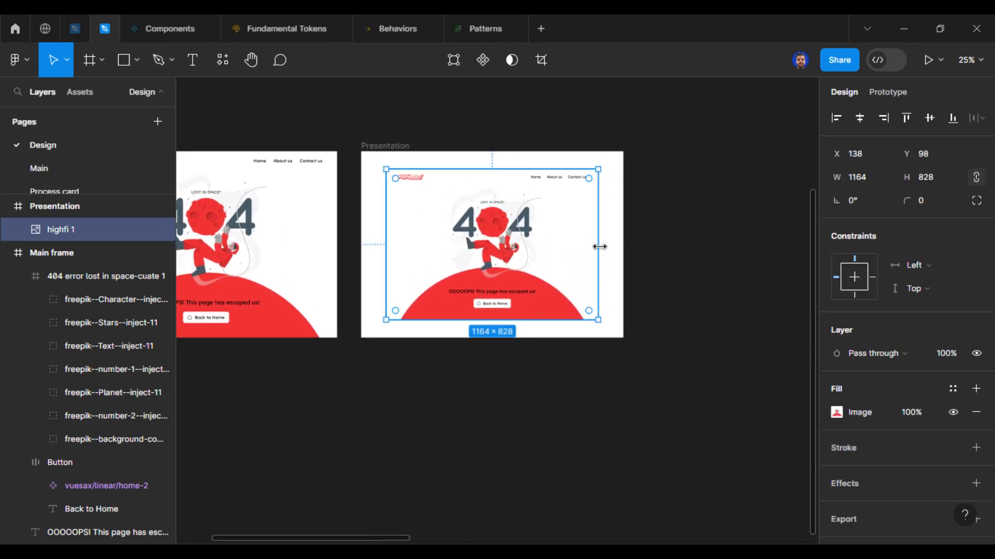
pyautogui.moveTo(599, 246); pyautogui.dragTo(608, 248)
pyautogui.click(606, 407)
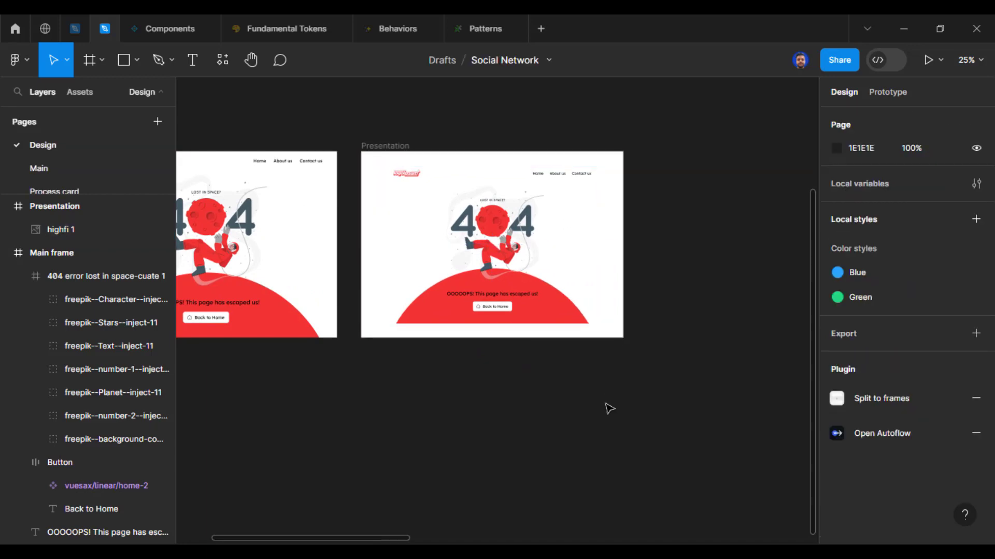
# Add a black (000000) inside stroke with a width of 10 to the highfi image
pyautogui.hotkey('ctrl', '+')
pyautogui.moveTo(546, 390); pyautogui.dragTo(539, 496)
pyautogui.click(632, 383)
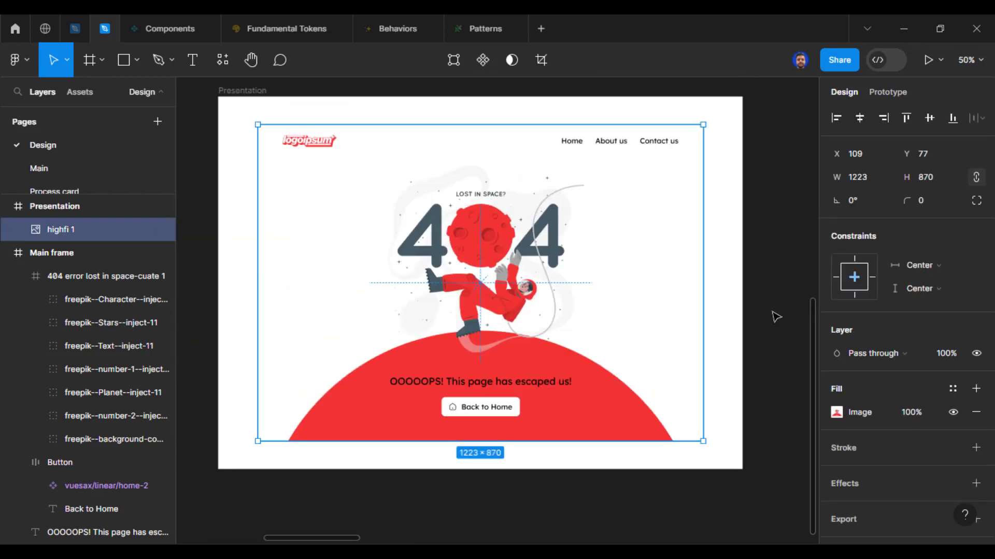
pyautogui.scroll(-1, 888, 461)
pyautogui.click(976, 417)
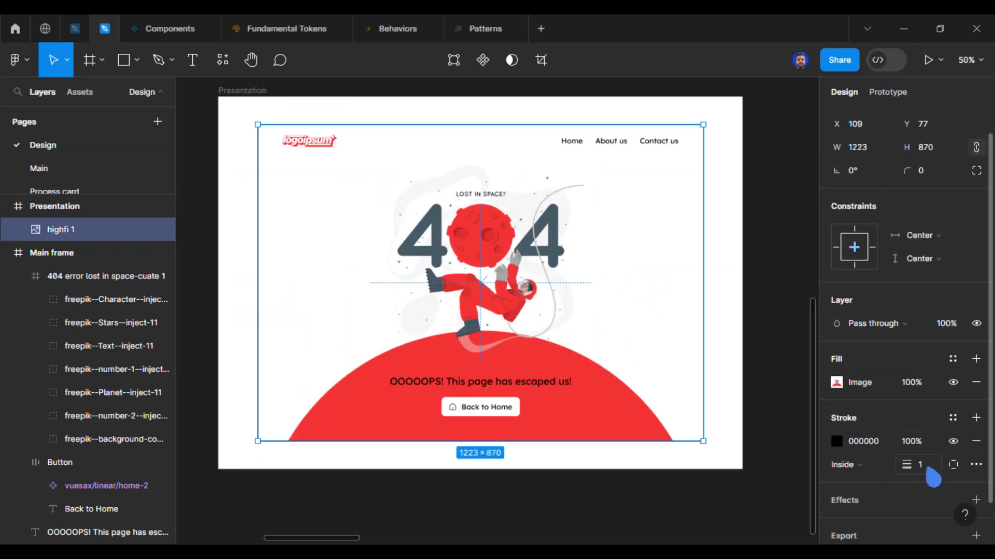
pyautogui.press('Return')
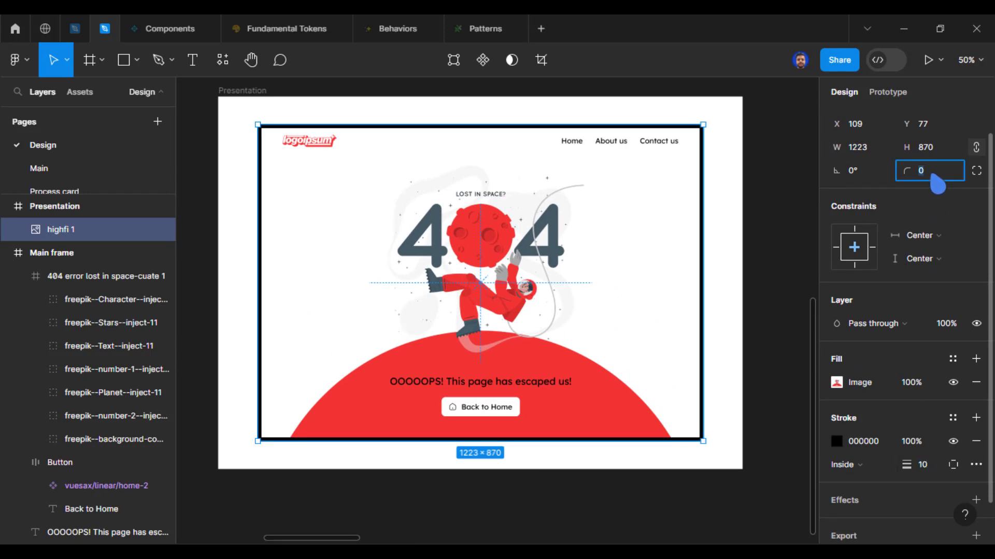
# Round the highfi image's corners, trying radii of 16 and 32 before settling on 24
pyautogui.write('16')
pyautogui.press('Return')
pyautogui.click(777, 515)
pyautogui.click(581, 290)
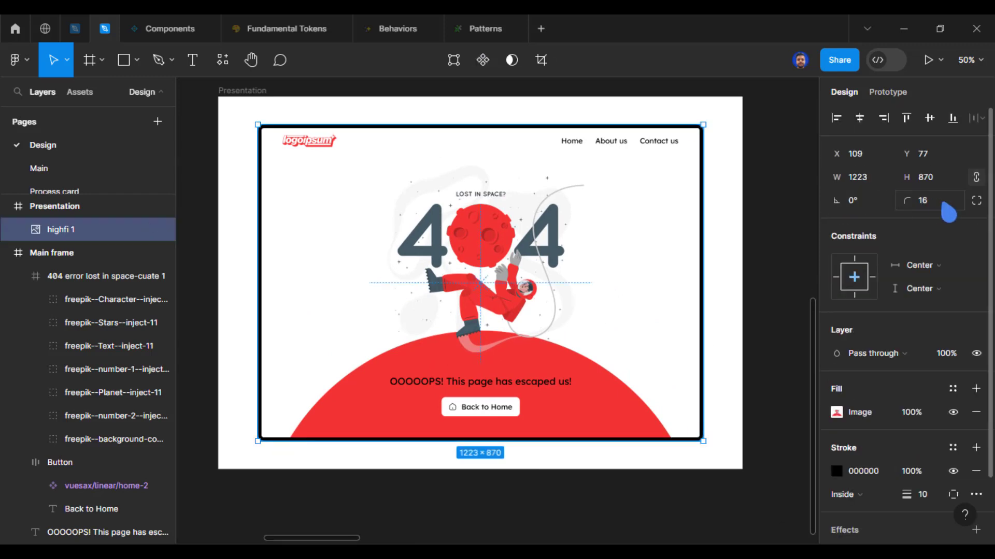
pyautogui.click(944, 205)
pyautogui.write('32')
pyautogui.press('Return')
pyautogui.write('24')
pyautogui.press('Return')
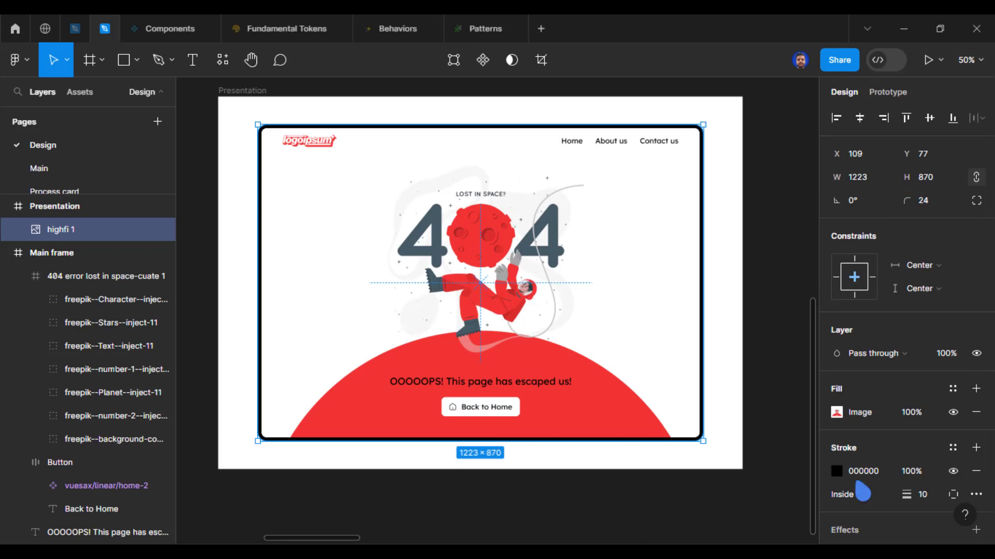
# Add a drop shadow to the highfi image and set its blur to 0
pyautogui.scroll(-2, 881, 482)
pyautogui.click(974, 454)
pyautogui.click(836, 477)
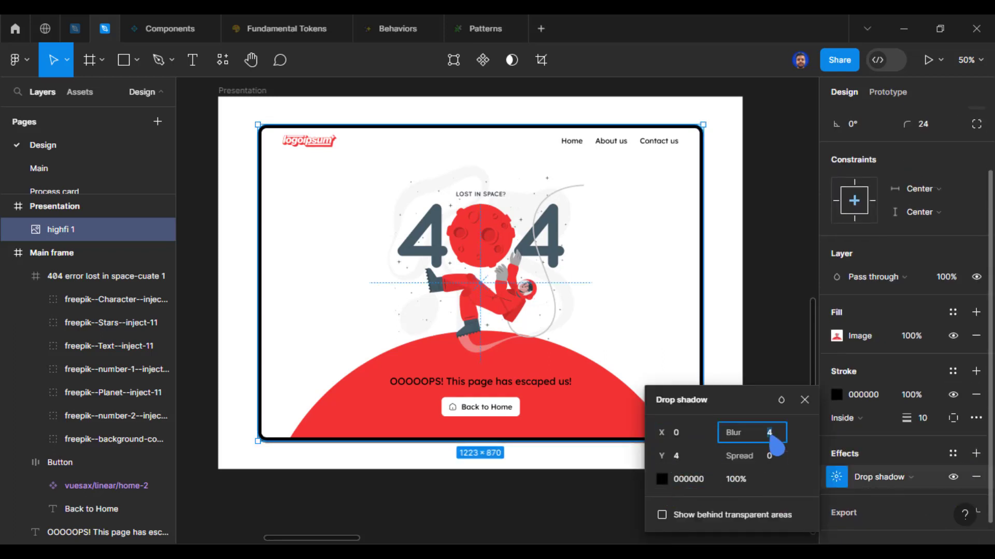
pyautogui.write('0')
pyautogui.press('Return')
pyautogui.hscroll(3, 555, 471)
# Set the drop shadow's offset to X 8 and Y 8, then increase it slightly
pyautogui.click(694, 438)
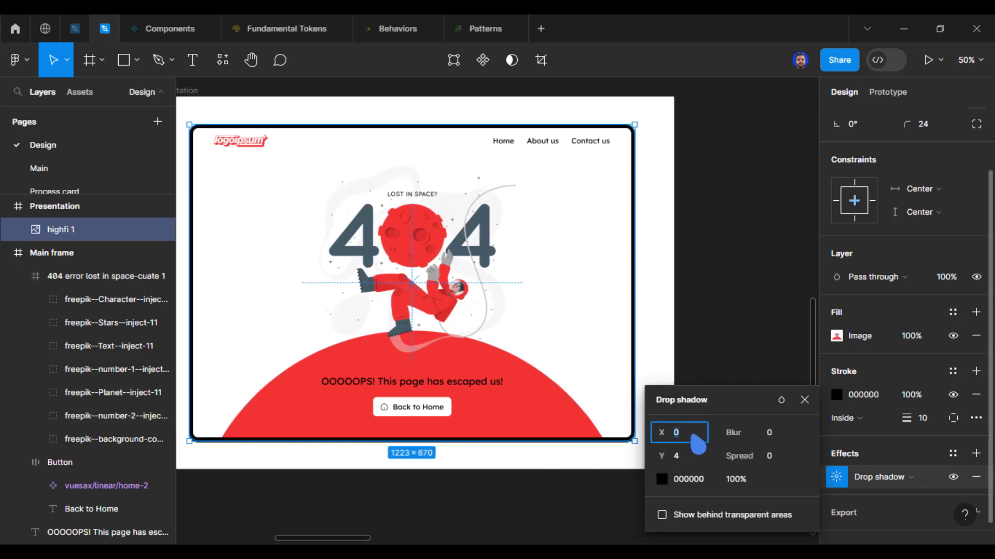
pyautogui.write('8')
pyautogui.press('Tab')
pyautogui.write('8')
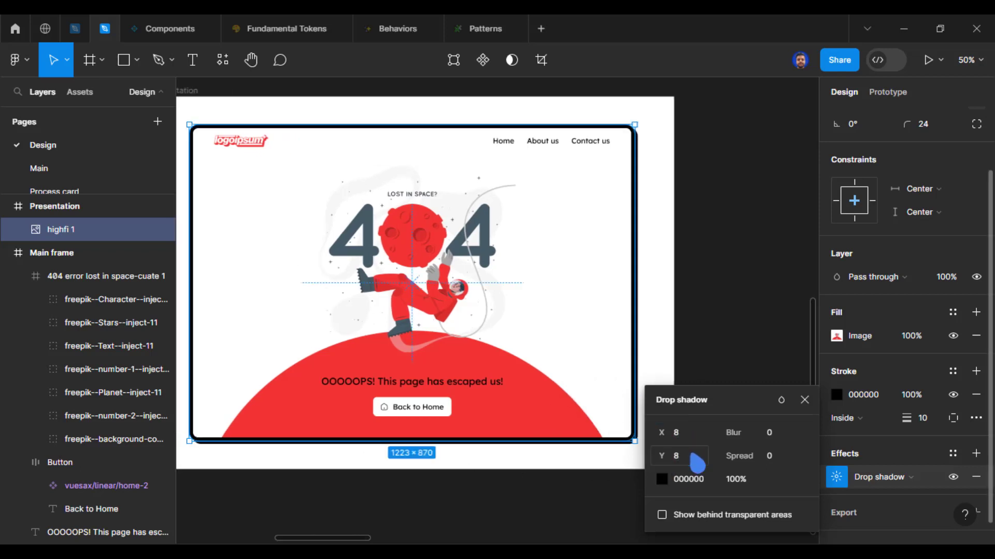
pyautogui.click(691, 454)
pyautogui.press('Up')
pyautogui.press('Up')
pyautogui.press('Return')
pyautogui.click(740, 337)
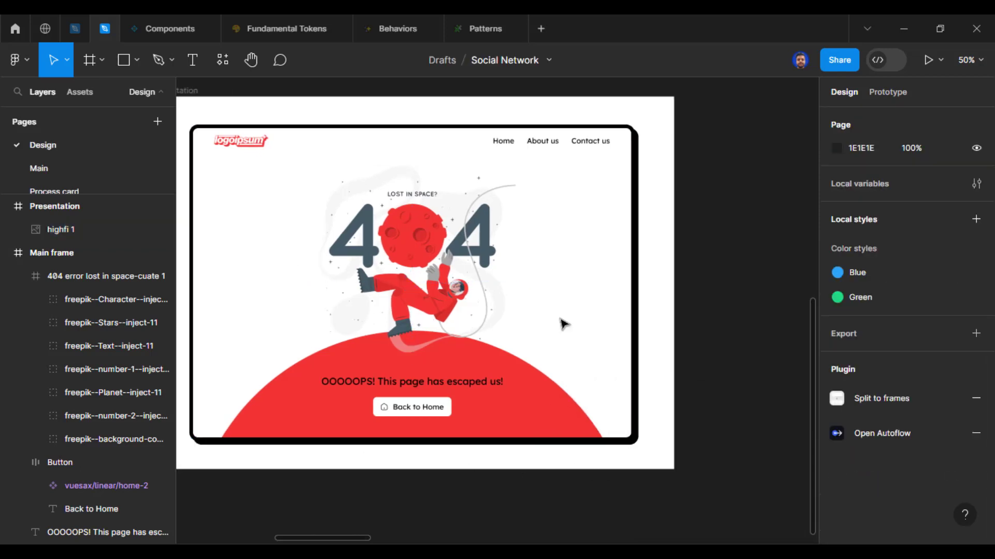
# Copy the large red circle from the main frame into the Presentation frame and send it behind the highfi image
pyautogui.moveTo(560, 318); pyautogui.dragTo(606, 332)
pyautogui.moveTo(284, 509); pyautogui.dragTo(546, 429)
pyautogui.click(322, 395)
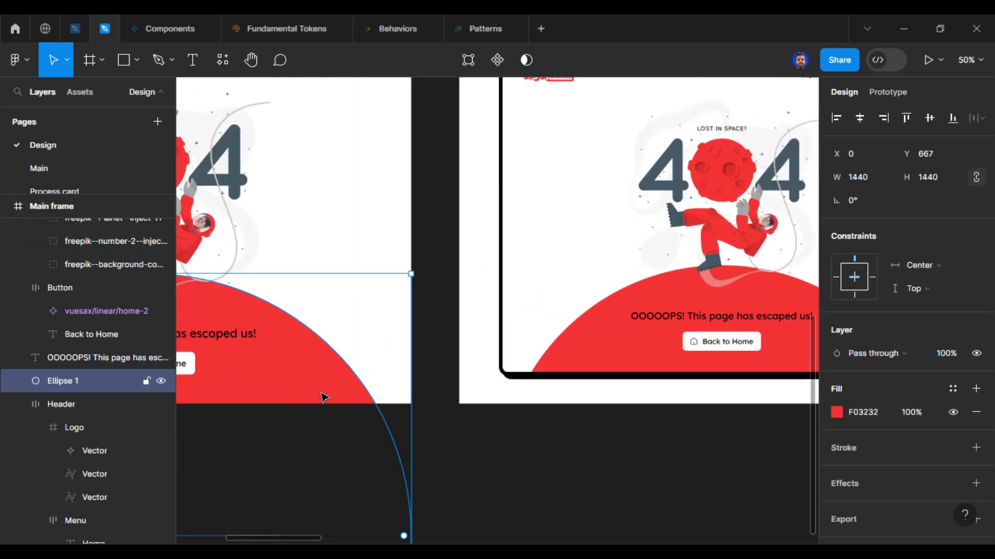
pyautogui.moveTo(627, 450); pyautogui.dragTo(368, 532)
pyautogui.click(233, 111)
pyautogui.hotkey('ctrl', 'v')
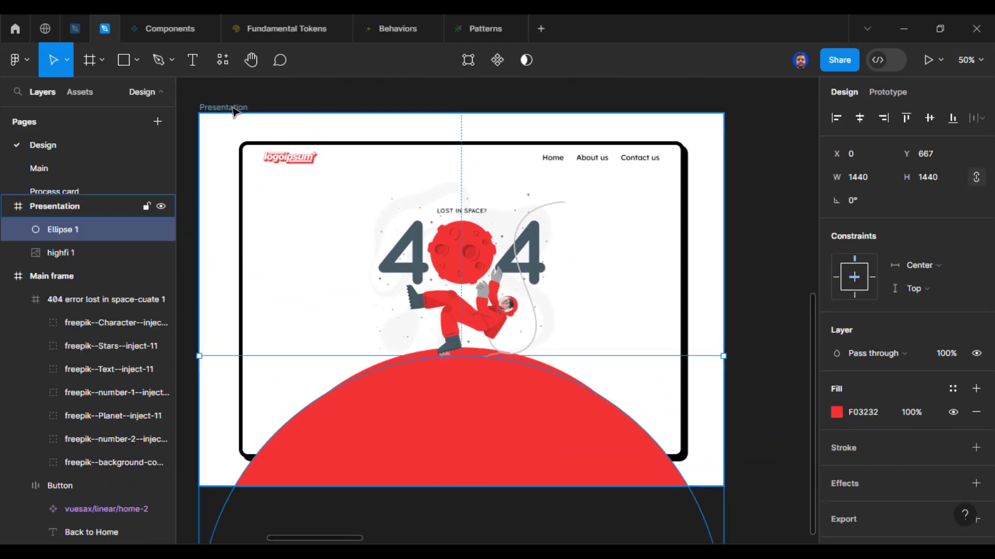
pyautogui.rightClick(643, 472)
pyautogui.click(687, 248)
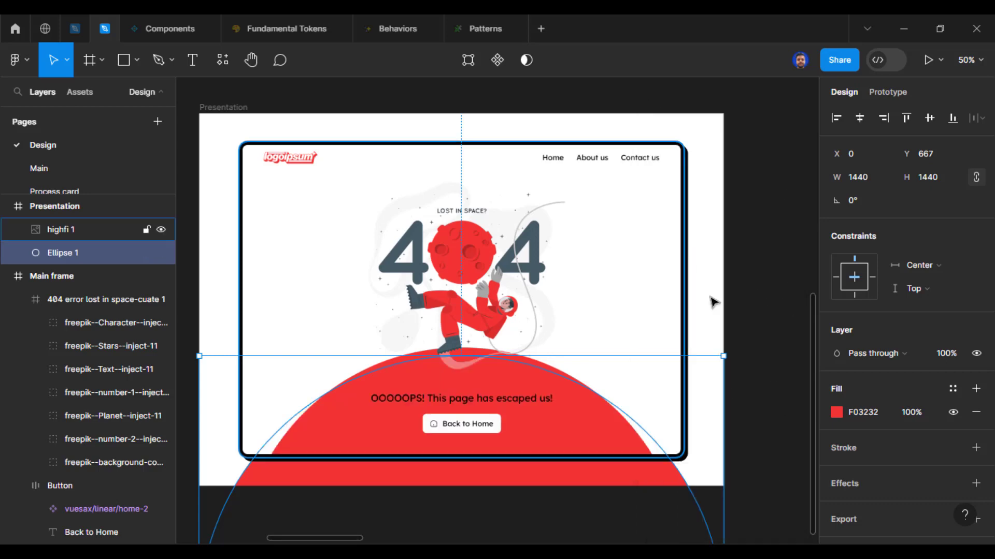
# Shrink the Presentation frame's red circle to 1334 × 1334, center it horizontally and raise it to Y 691
pyautogui.scroll(-5, 714, 302)
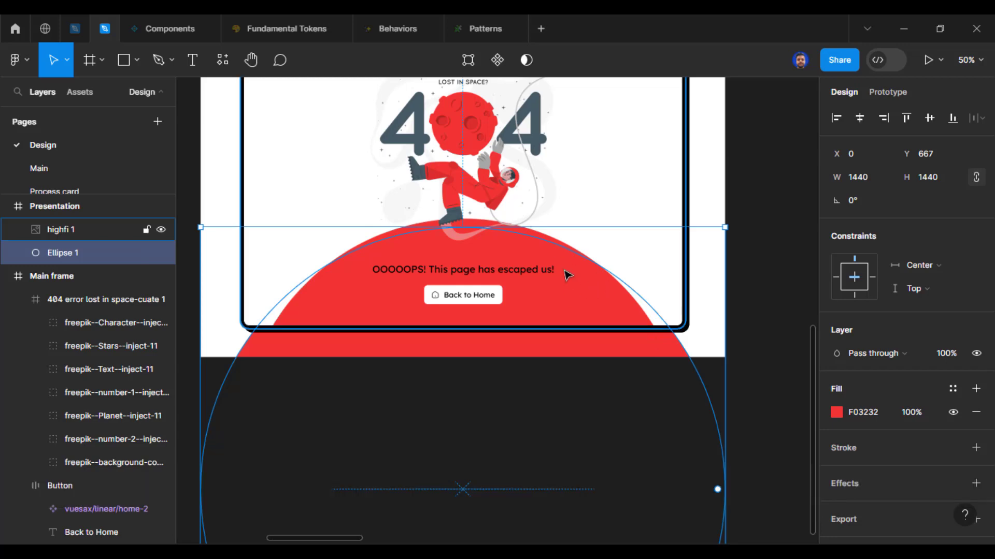
pyautogui.moveTo(725, 383); pyautogui.dragTo(698, 385)
pyautogui.hotkey('alt', 'h')
pyautogui.click(735, 398)
pyautogui.click(650, 348)
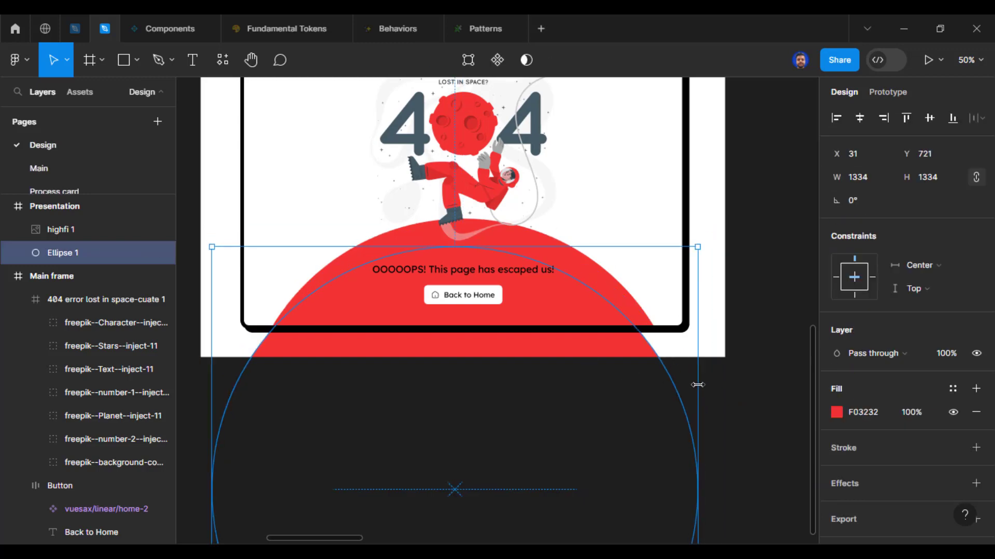
pyautogui.hotkey('alt', 'h')
pyautogui.hotkey('shift', 'Up')
pyautogui.hotkey('shift', 'Up')
pyautogui.hotkey('shift', 'Up')
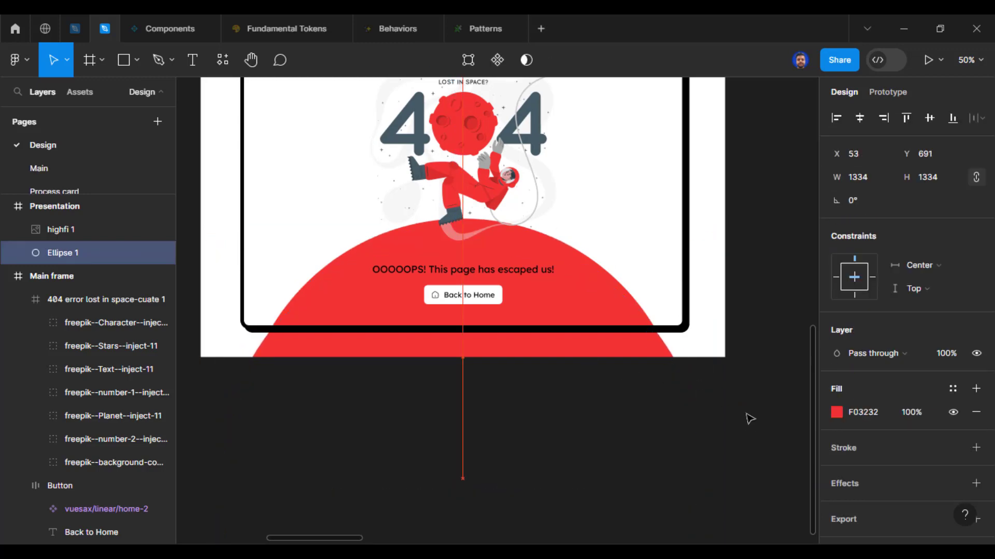
# Try nudging the red circle behind the highfi image slightly up, and move it back down
pyautogui.click(750, 419)
pyautogui.click(666, 353)
pyautogui.hotkey('shift', 'Up')
pyautogui.hotkey('shift', 'Down')
pyautogui.click(758, 319)
pyautogui.moveTo(636, 170); pyautogui.dragTo(642, 252)
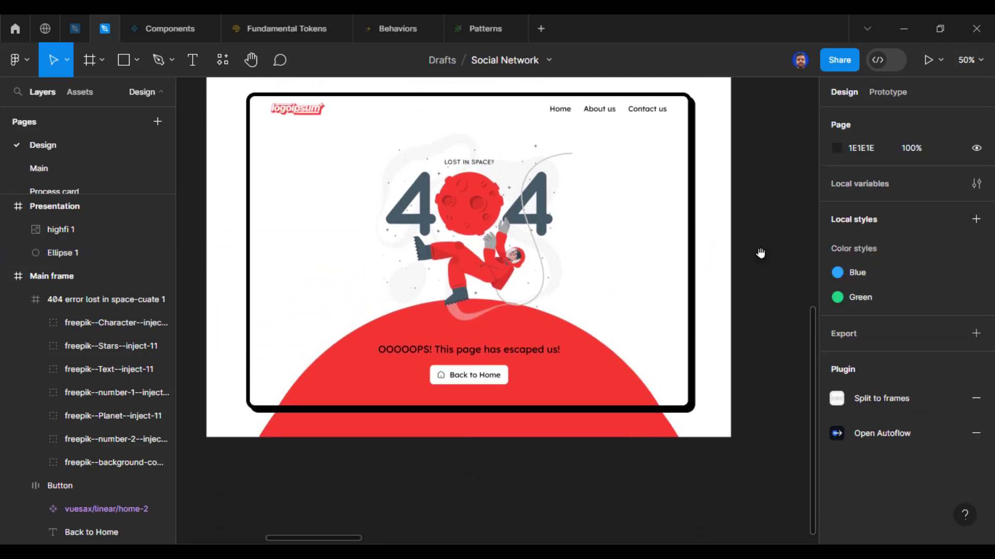
pyautogui.moveTo(760, 253); pyautogui.dragTo(765, 301)
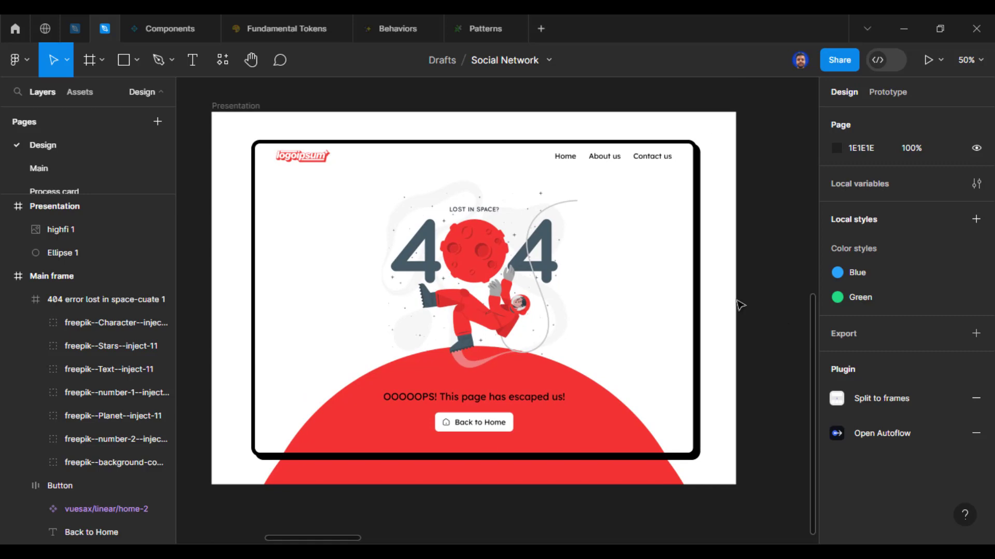
# Duplicate the red planet group from the main frame's illustration and place the copy near the Presentation frame's left edge
pyautogui.moveTo(288, 357); pyautogui.dragTo(639, 352)
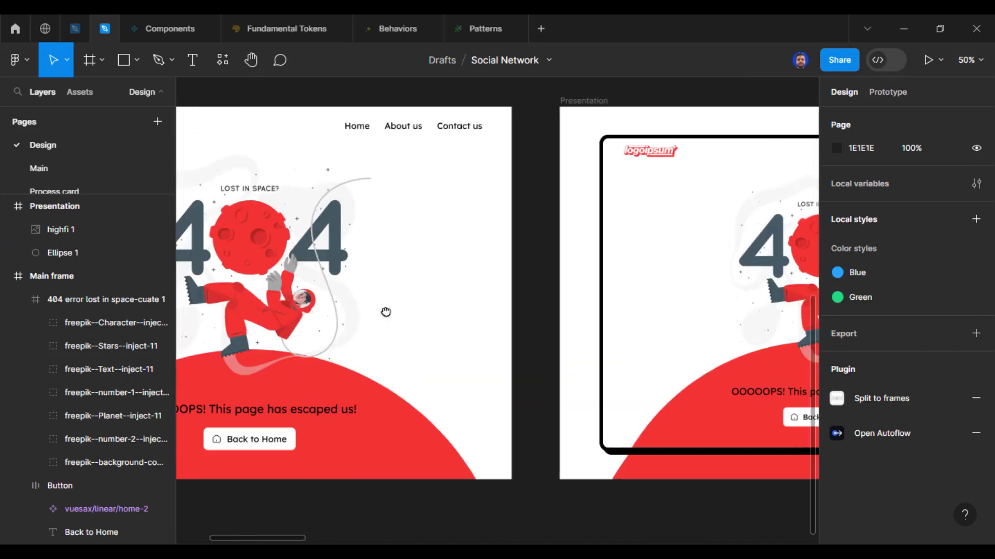
pyautogui.moveTo(385, 312); pyautogui.dragTo(493, 312)
pyautogui.doubleClick(366, 237)
pyautogui.scroll(7, 104, 334)
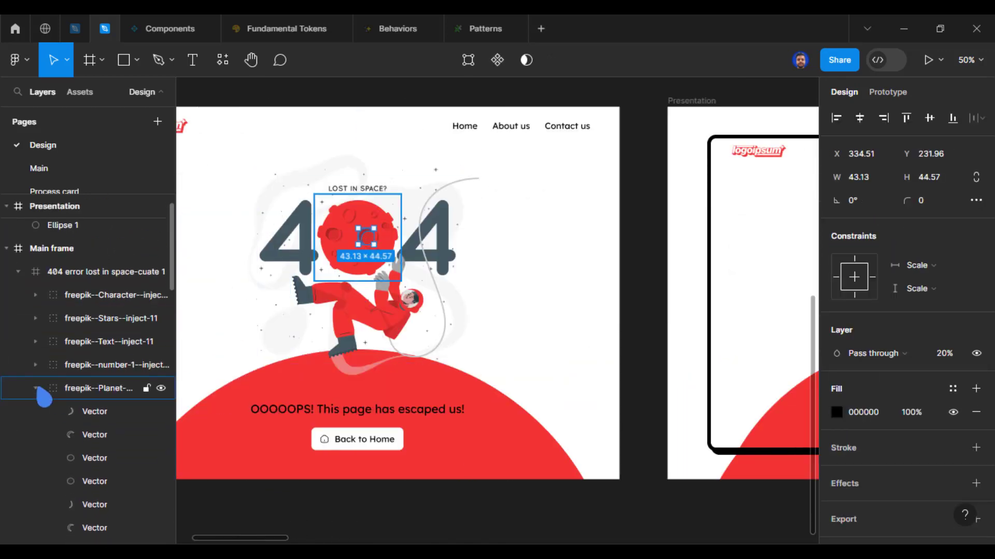
pyautogui.click(36, 389)
pyautogui.click(414, 230)
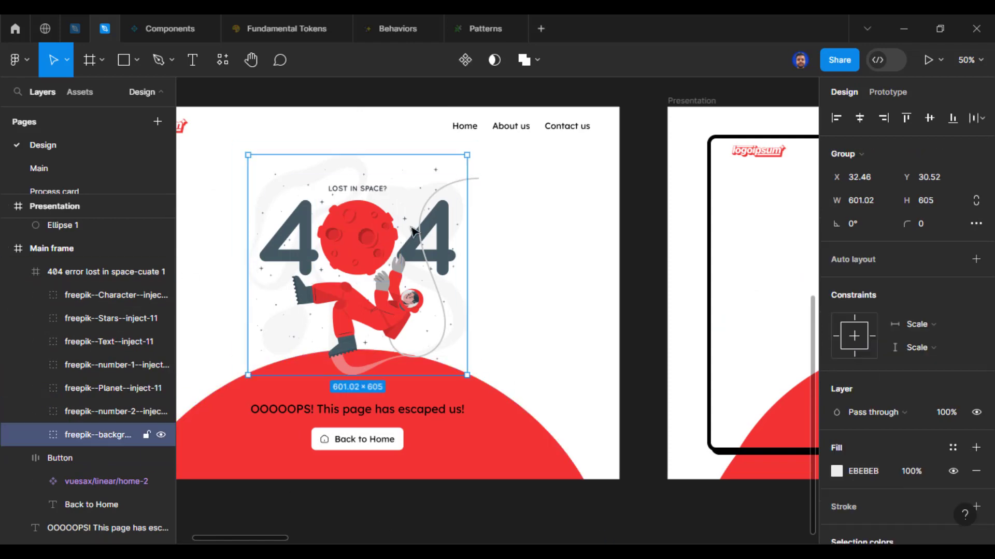
pyautogui.click(372, 231)
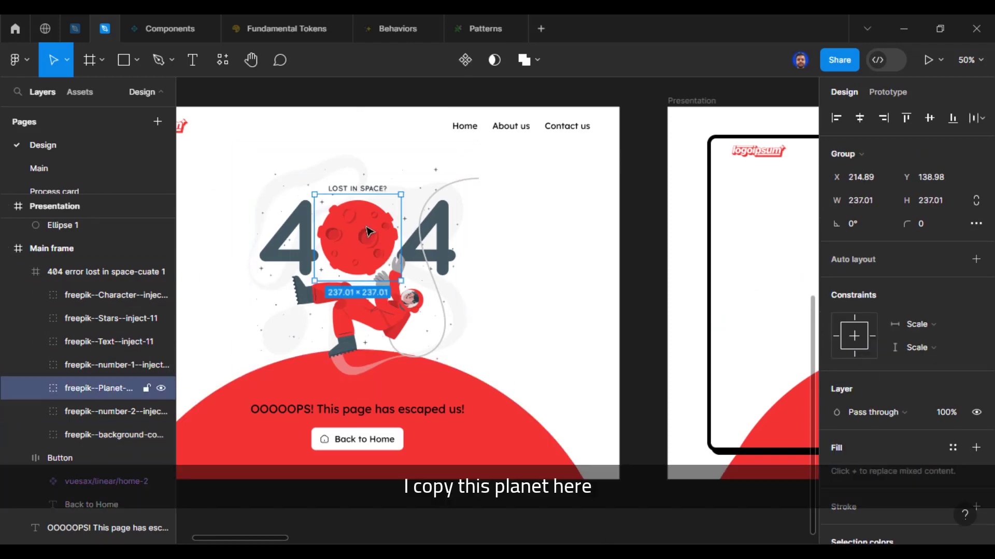
pyautogui.keyDown('alt'); pyautogui.moveTo(362, 229); pyautogui.dragTo(730, 246); pyautogui.keyUp('alt')
pyautogui.moveTo(725, 366); pyautogui.dragTo(283, 389)
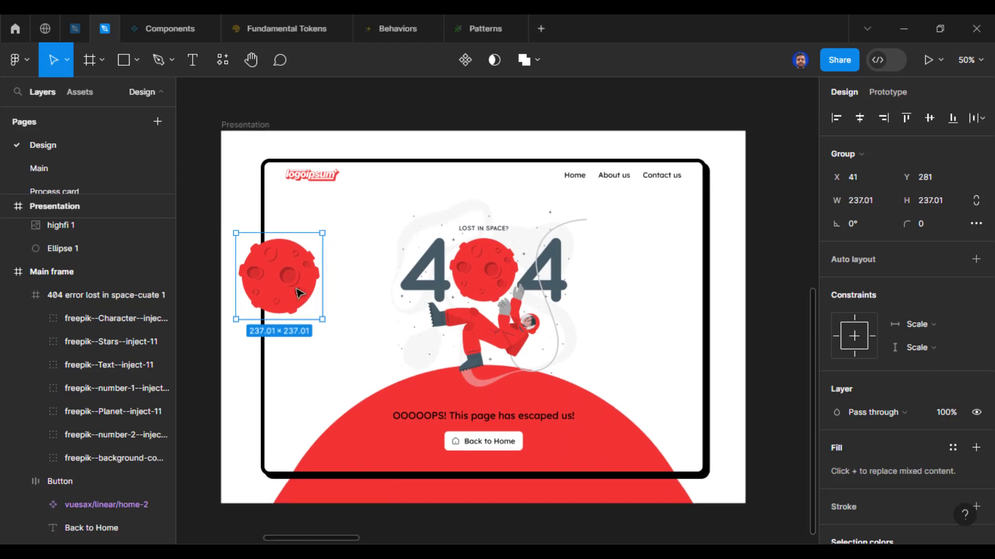
# Enlarge the copied planet to about 325 × 325, rotate it 7.54° and move it partly beyond the frame's left edge
pyautogui.moveTo(299, 293); pyautogui.dragTo(304, 275)
pyautogui.keyDown('shift'); pyautogui.moveTo(326, 215); pyautogui.dragTo(343, 198); pyautogui.keyUp('shift')
pyautogui.moveTo(307, 260)
pyautogui.mouseDown()
pyautogui.moveTo(294, 267)
pyautogui.moveTo(303, 274)
pyautogui.mouseUp()
pyautogui.moveTo(336, 213); pyautogui.dragTo(345, 205)
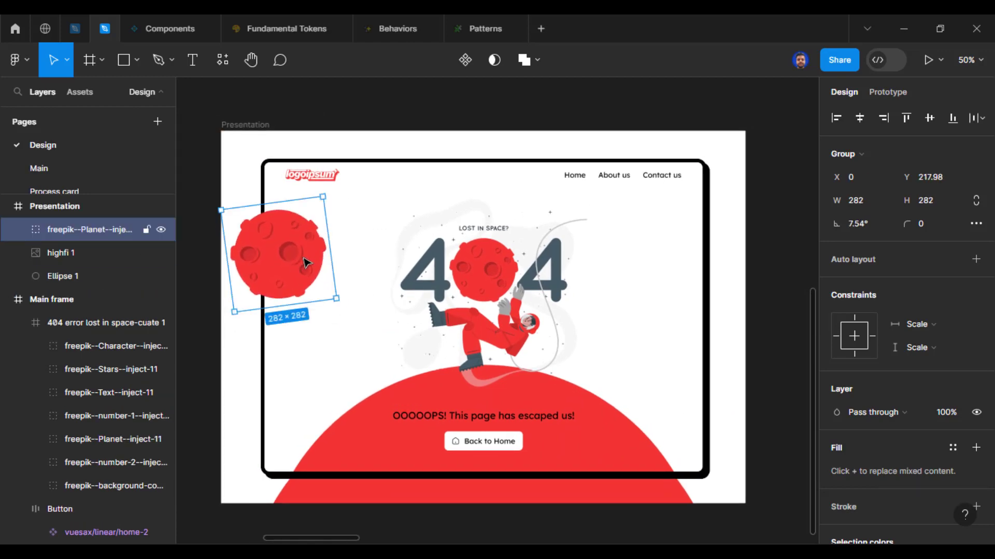
pyautogui.moveTo(284, 268); pyautogui.dragTo(258, 248)
# Copy the large planet to the Presentation frame's right side, shrink it to about 110 × 110 and rotate it roughly 45° counterclockwise
pyautogui.keyDown('shift'); pyautogui.moveTo(305, 282); pyautogui.dragTo(718, 321); pyautogui.keyUp('shift')
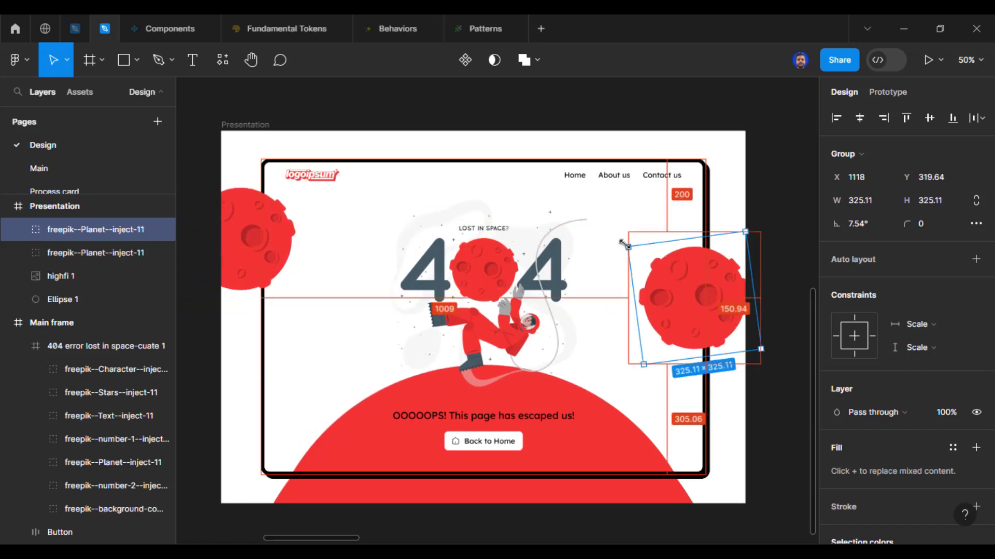
pyautogui.keyDown('alt'); pyautogui.keyDown('shift'); pyautogui.moveTo(746, 231); pyautogui.dragTo(741, 322); pyautogui.keyUp('shift'); pyautogui.keyUp('alt')
# Add a Layer blur effect to the small planet on the mockup's right border and set its blur to 7
pyautogui.scroll(-3, 926, 340)
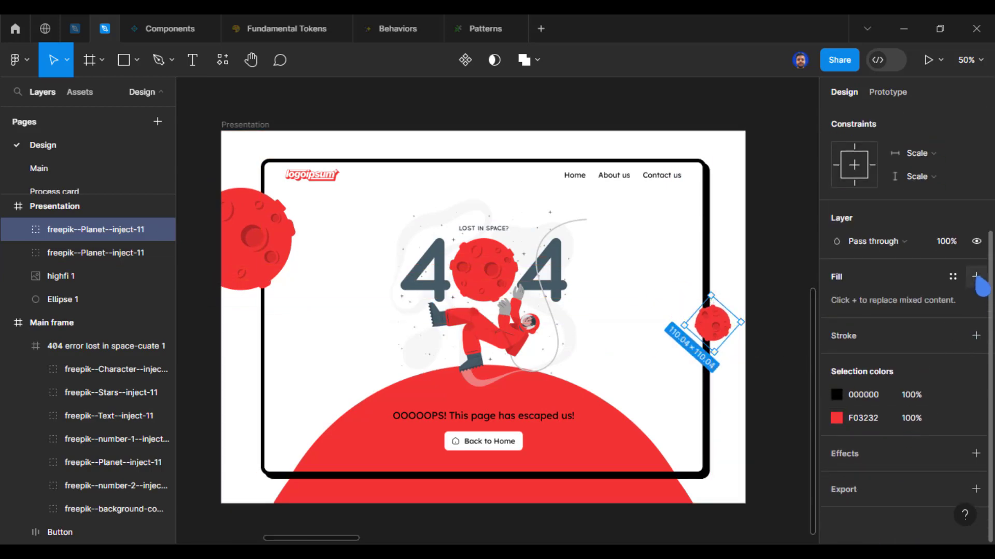
pyautogui.click(976, 454)
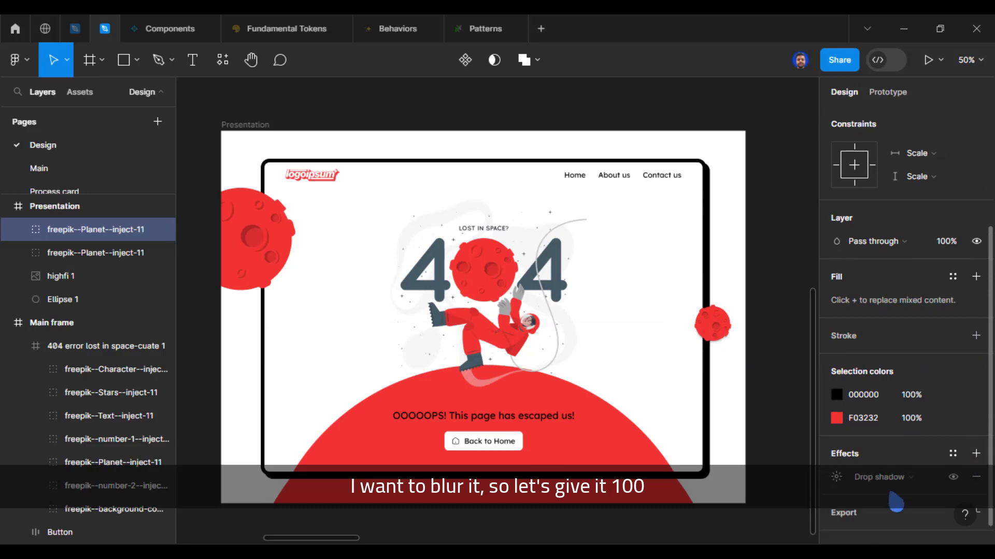
pyautogui.click(901, 478)
pyautogui.click(905, 494)
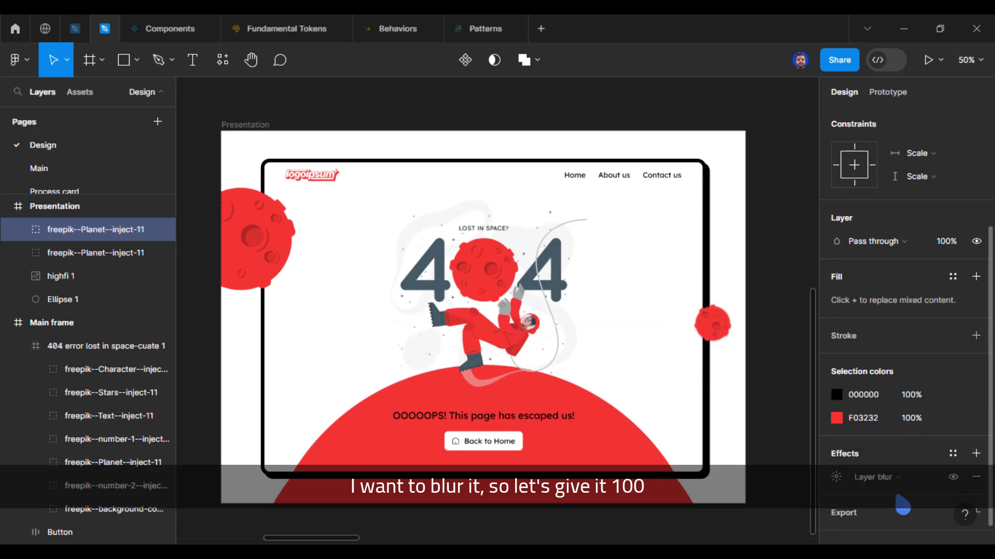
pyautogui.click(839, 478)
pyautogui.write('100')
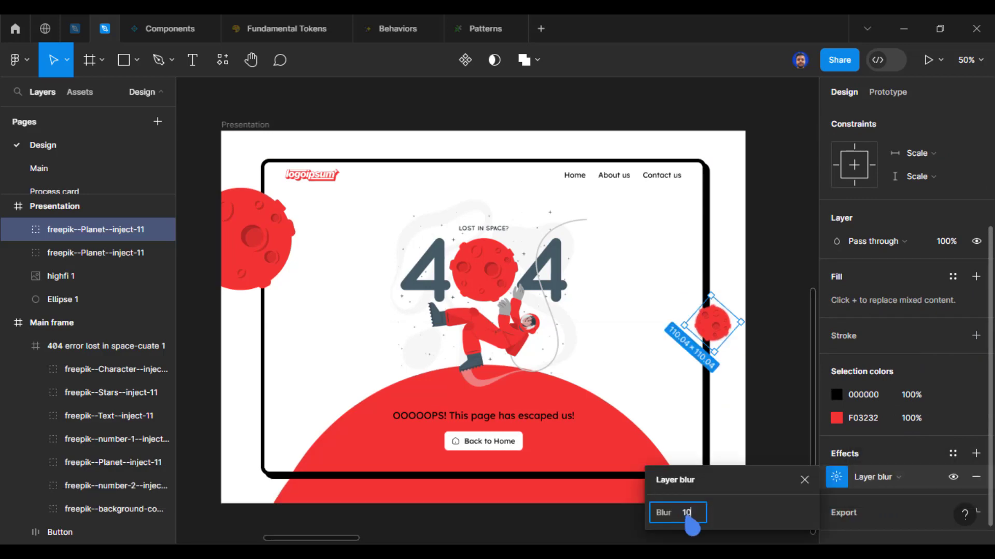
pyautogui.press('Return')
pyautogui.click(689, 514)
pyautogui.write('4')
pyautogui.press('Return')
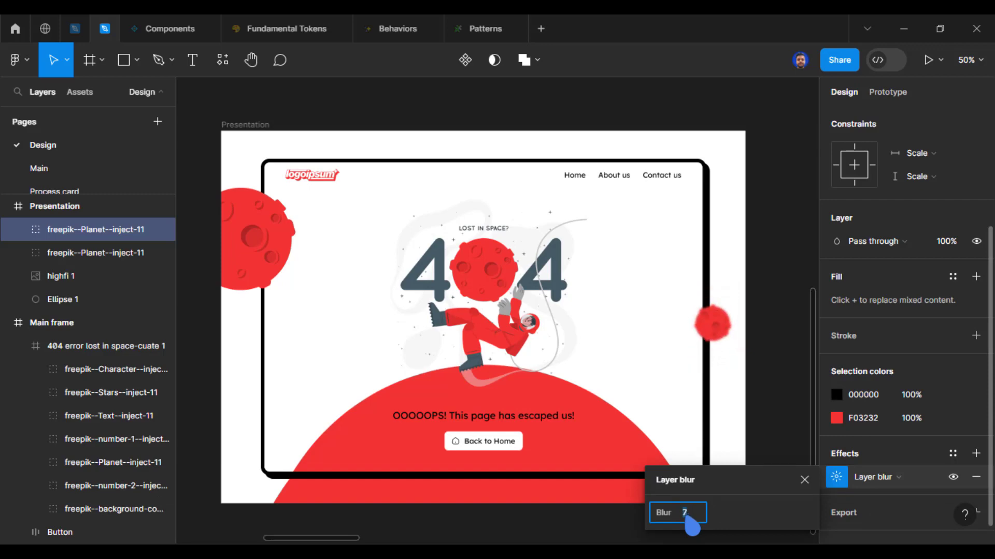
# Place the blurred planet at the frame's lower right edge at about 185 × 185, with a smaller copy behind the mockup's top border
pyautogui.moveTo(712, 324); pyautogui.dragTo(733, 423)
pyautogui.moveTo(457, 145); pyautogui.dragTo(543, 145)
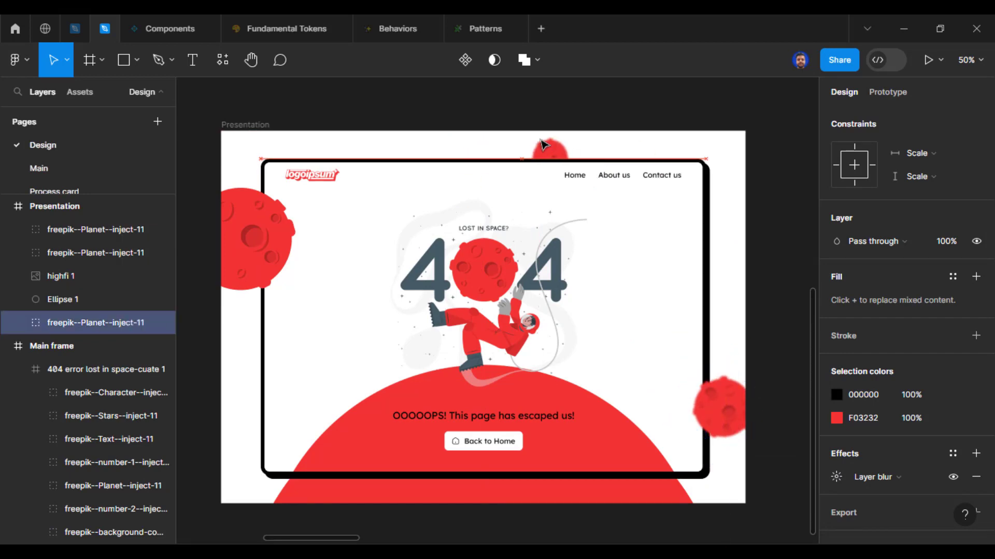
pyautogui.click(566, 104)
# Check the Layer blur settings of the lower right planet and of the small planet behind the mockup's top border
pyautogui.click(720, 410)
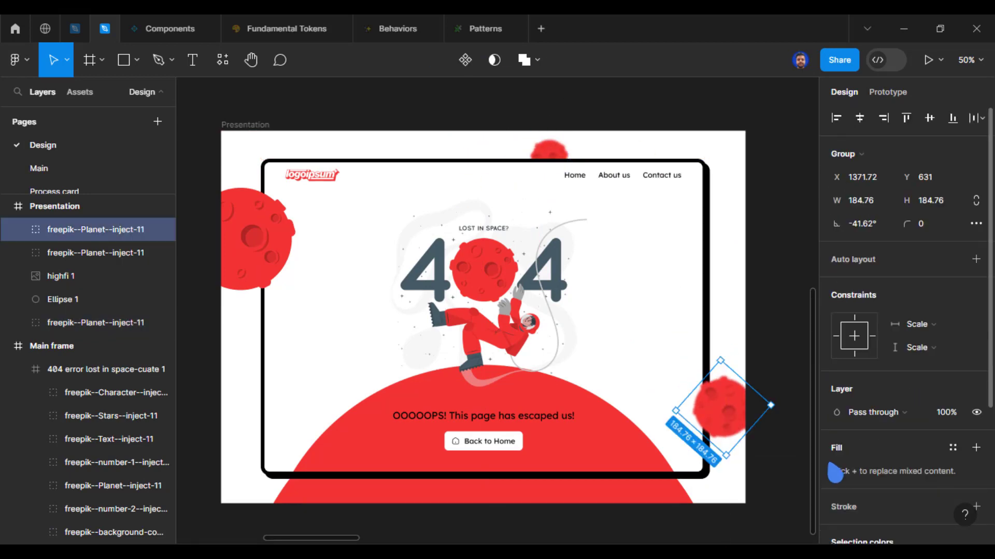
pyautogui.scroll(-4, 901, 415)
pyautogui.click(836, 454)
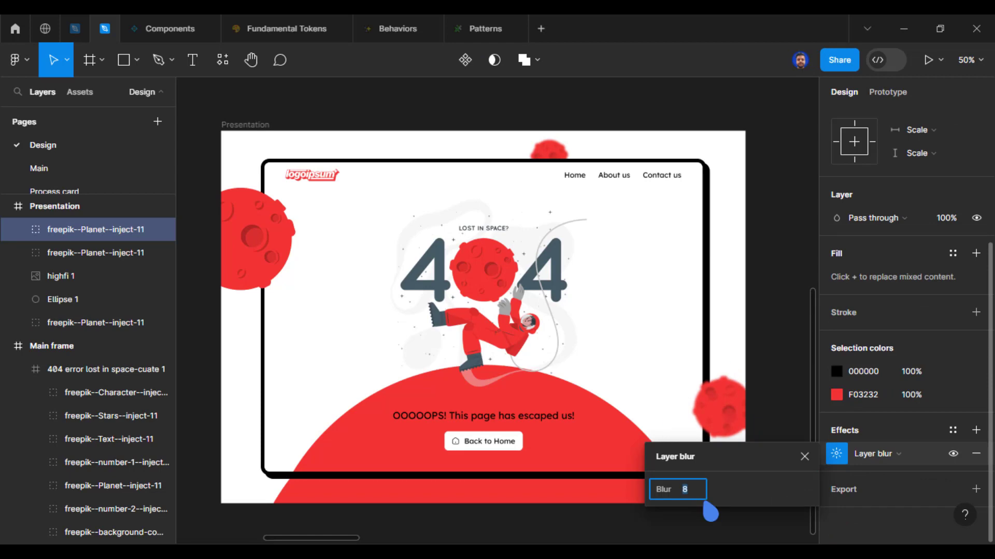
pyautogui.click(548, 148)
pyautogui.click(837, 454)
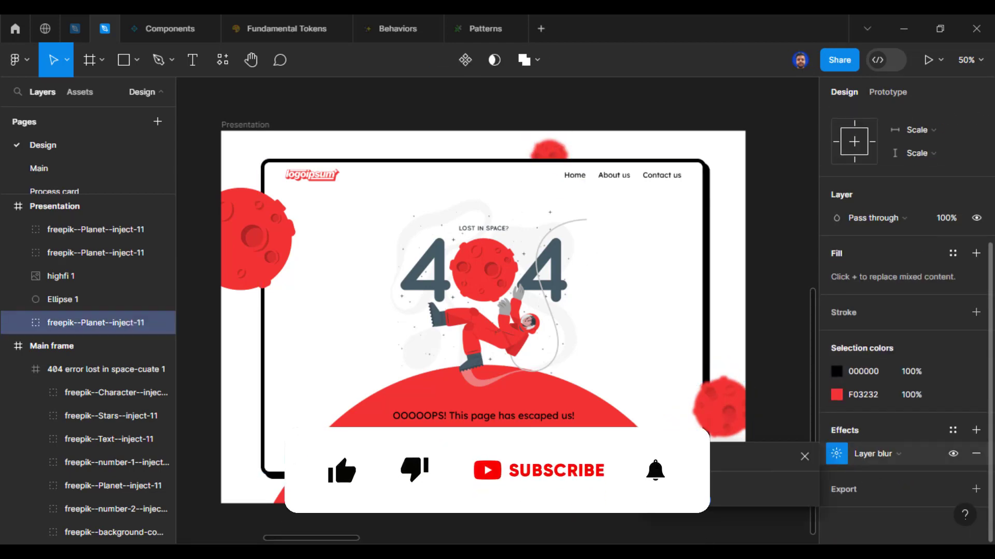
pyautogui.click(805, 457)
# Select the curved cord vector inside the background group of the Main frame's 404 illustration
pyautogui.moveTo(228, 384); pyautogui.dragTo(593, 360)
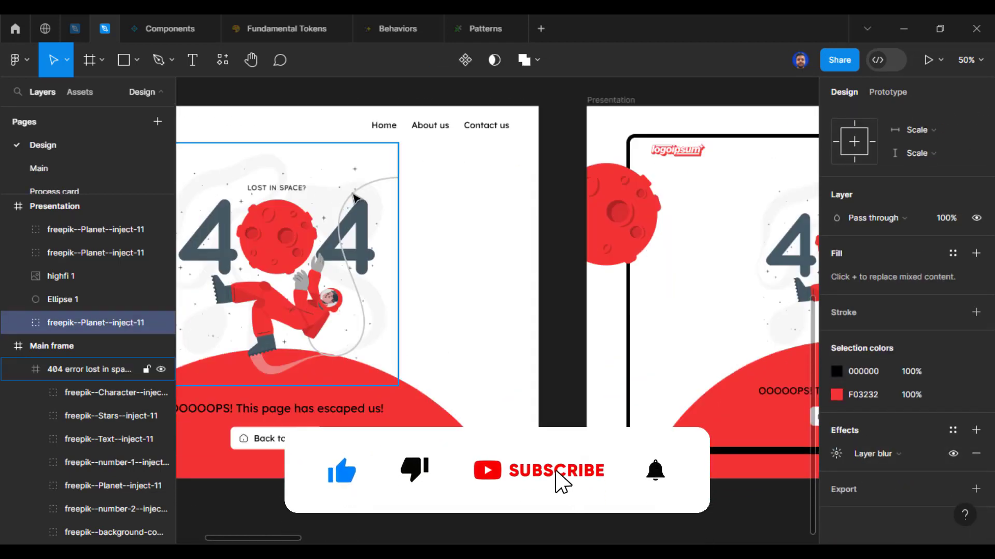
pyautogui.doubleClick(354, 194)
pyautogui.doubleClick(353, 194)
pyautogui.keyDown('ctrl'); pyautogui.click(266, 369); pyautogui.keyUp('ctrl')
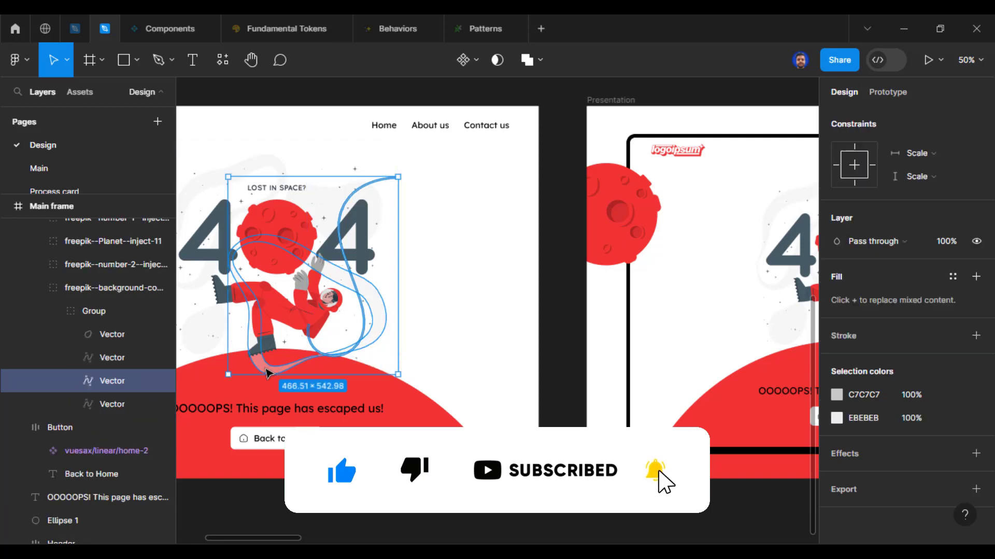